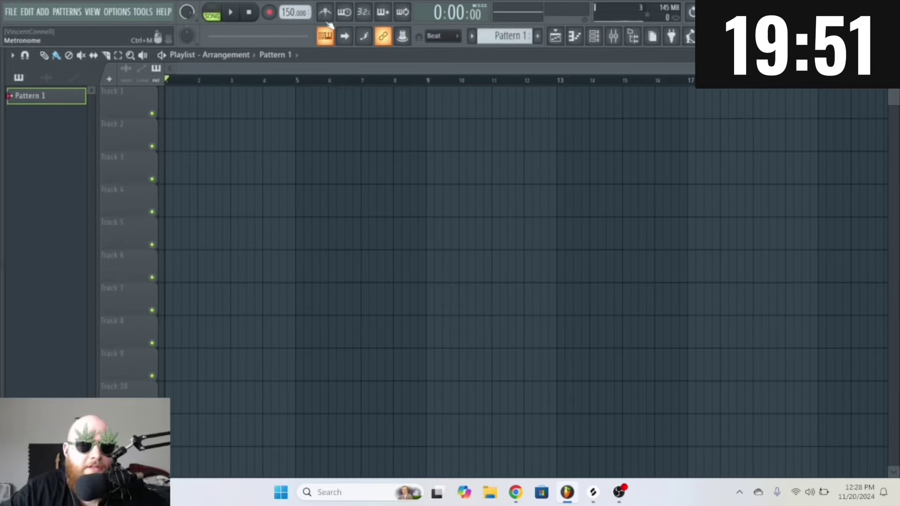
{"action": "scroll", "coordinate": [358, 162], "scroll_direction": "up", "scroll_amount": 3, "text": "ctrl"}
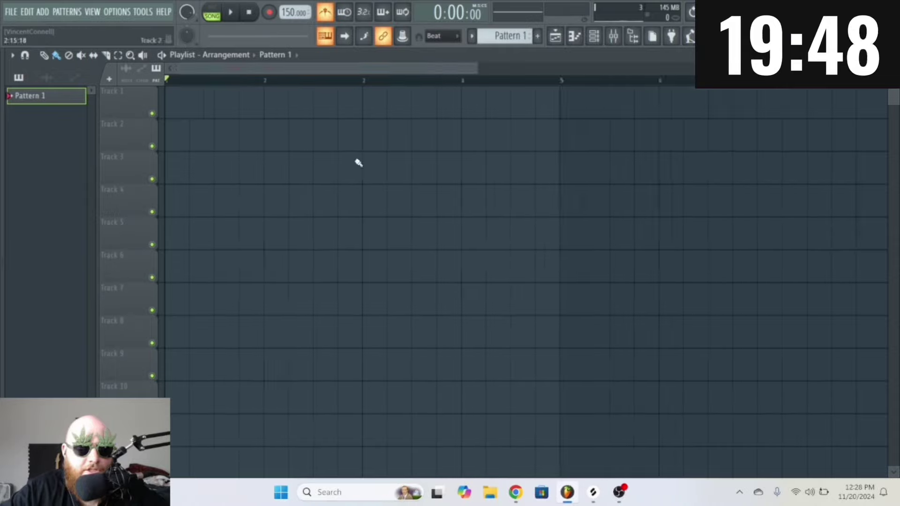
- Load kHs Bitcrush and kHs Limiter onto the vocal insert and play to hear them
{"action": "left_click", "coordinate": [246, 138]}
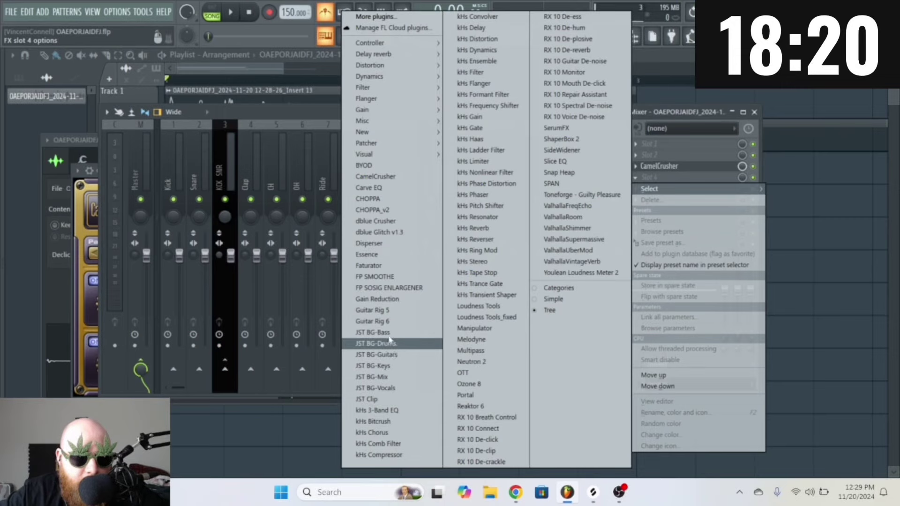
{"action": "left_click", "coordinate": [395, 422]}
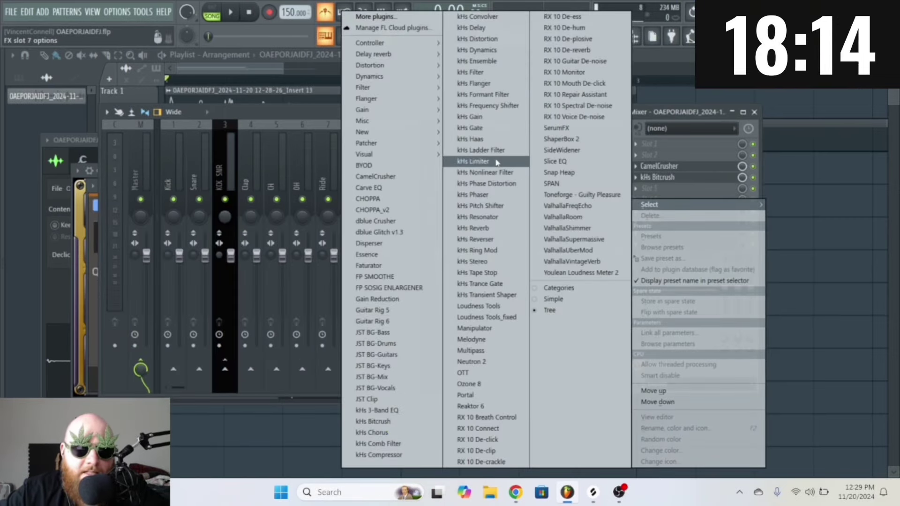
{"action": "left_click", "coordinate": [497, 163]}
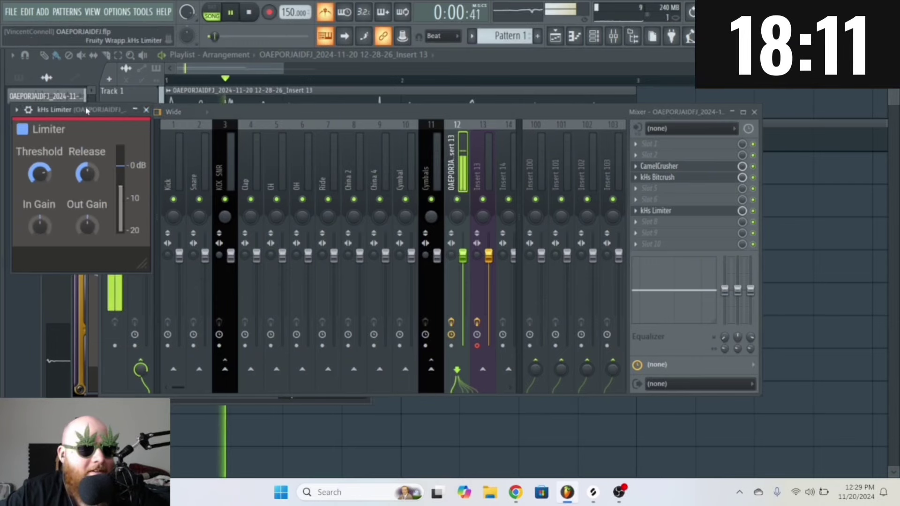
{"action": "left_click_drag", "start_coordinate": [78, 111], "coordinate": [246, 105]}
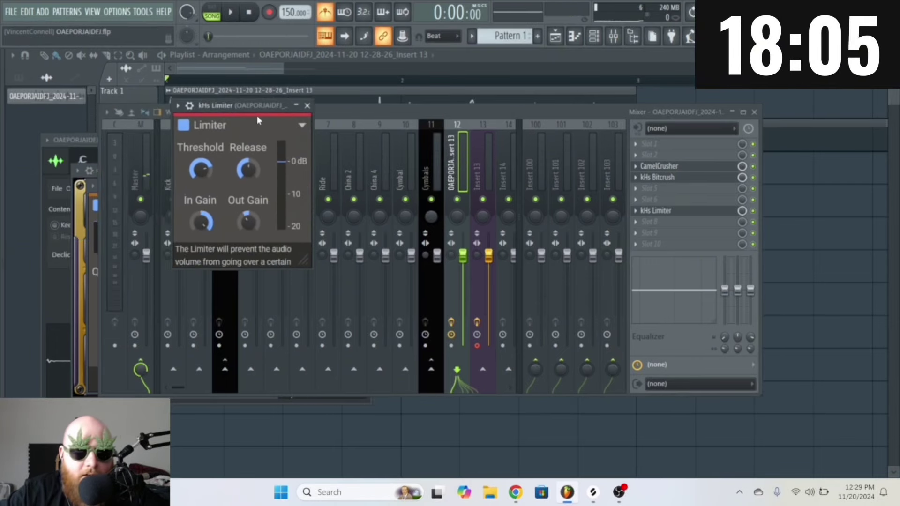
{"action": "key", "text": "space"}
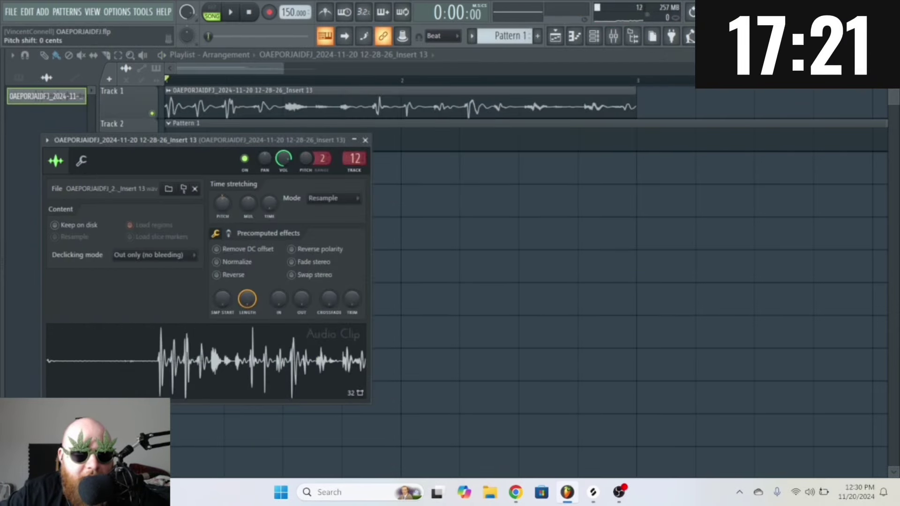
- Raise the vocal clip's pitch shift, audition it, and close its sample settings
{"action": "left_click_drag", "start_coordinate": [223, 203], "coordinate": [223, 204]}
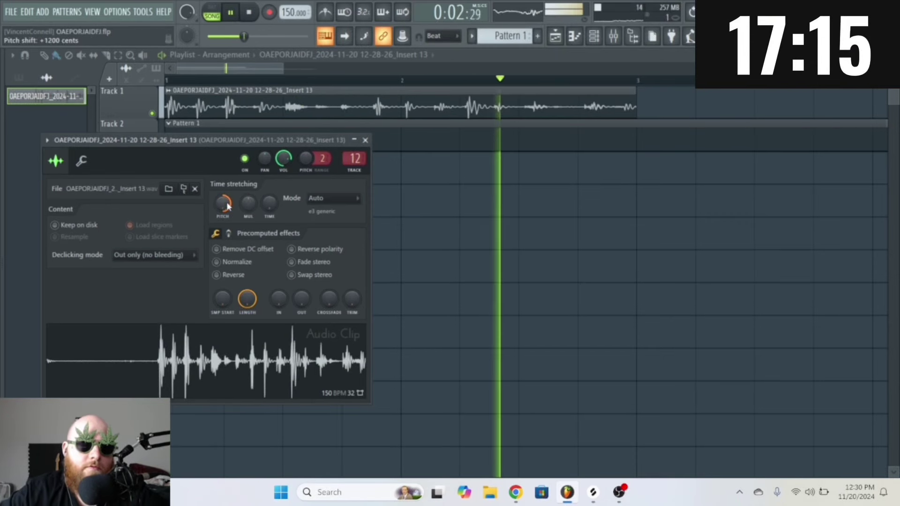
{"action": "key", "text": "space"}
{"action": "scroll", "coordinate": [225, 204], "scroll_direction": "down", "scroll_amount": 8}
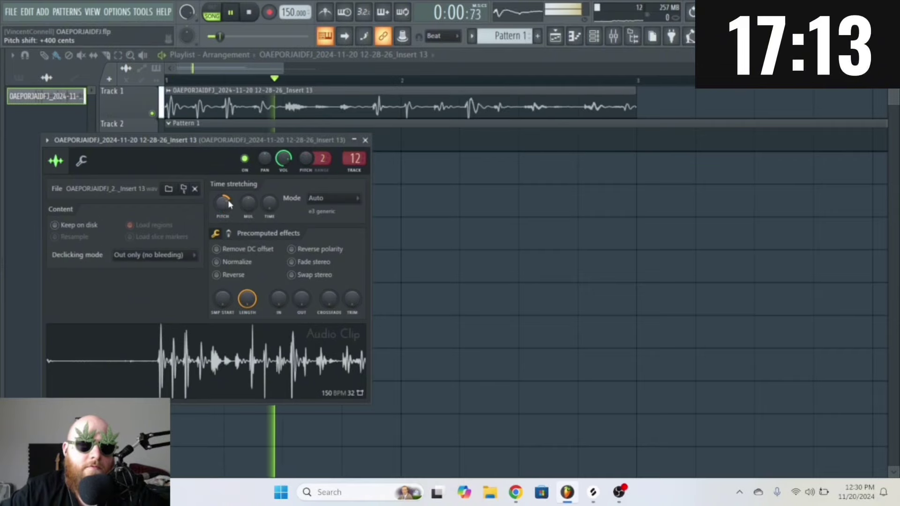
{"action": "key", "text": "Escape"}
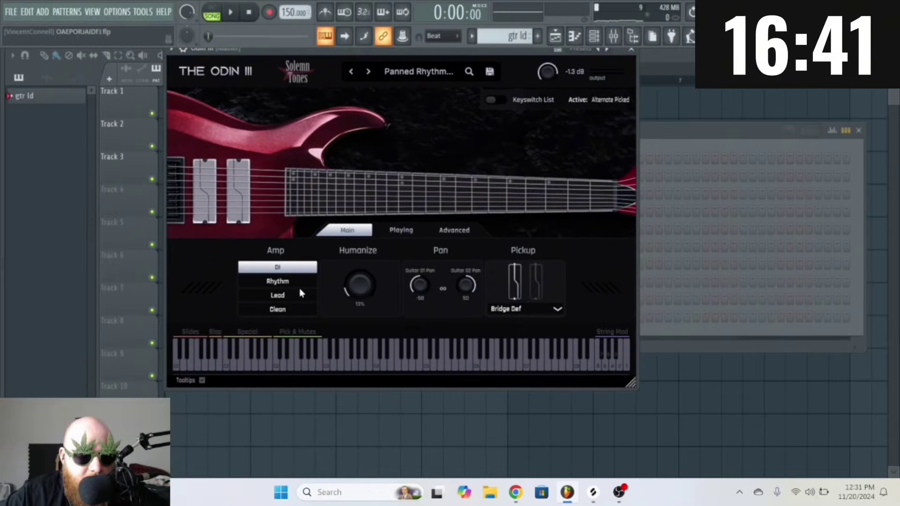
- Switch Odin III to the Lead amp and audition the riff, removing an extra A5 note
{"action": "left_click", "coordinate": [285, 295]}
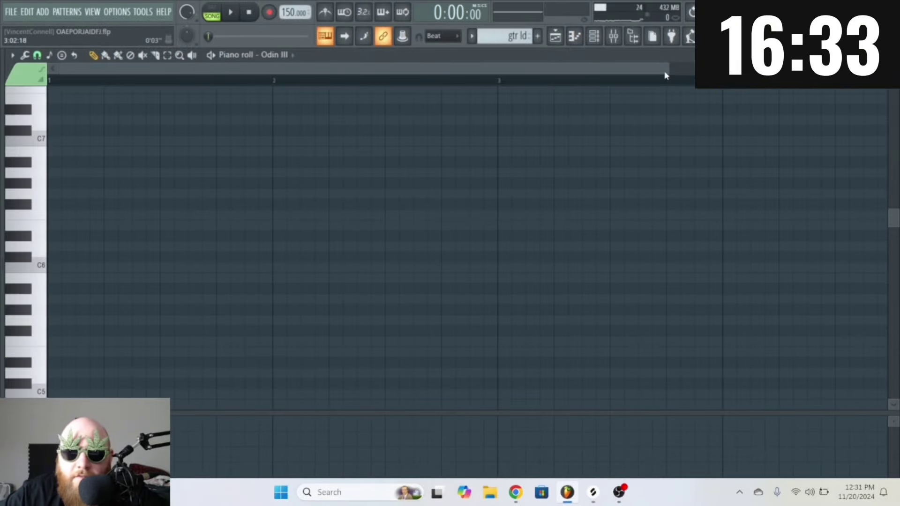
{"action": "left_click_drag", "start_coordinate": [665, 75], "coordinate": [257, 80]}
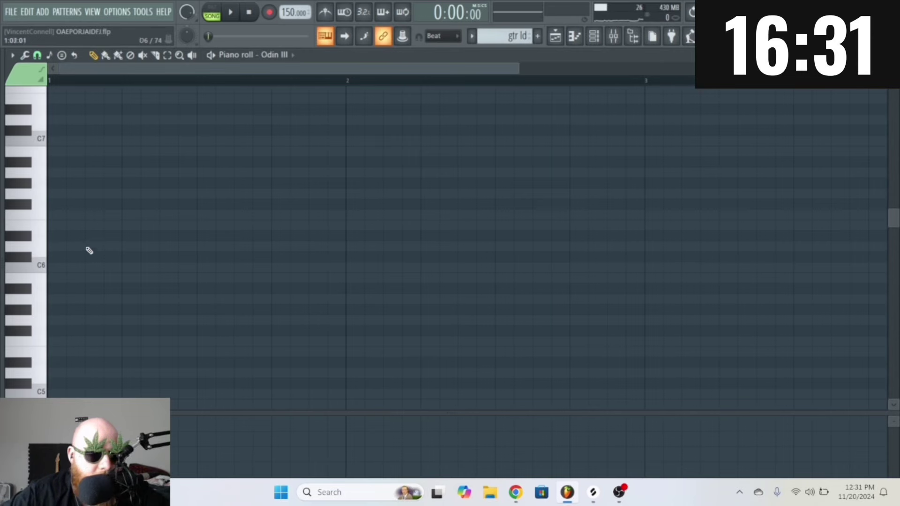
{"action": "scroll", "coordinate": [105, 281], "scroll_direction": "down", "scroll_amount": 1}
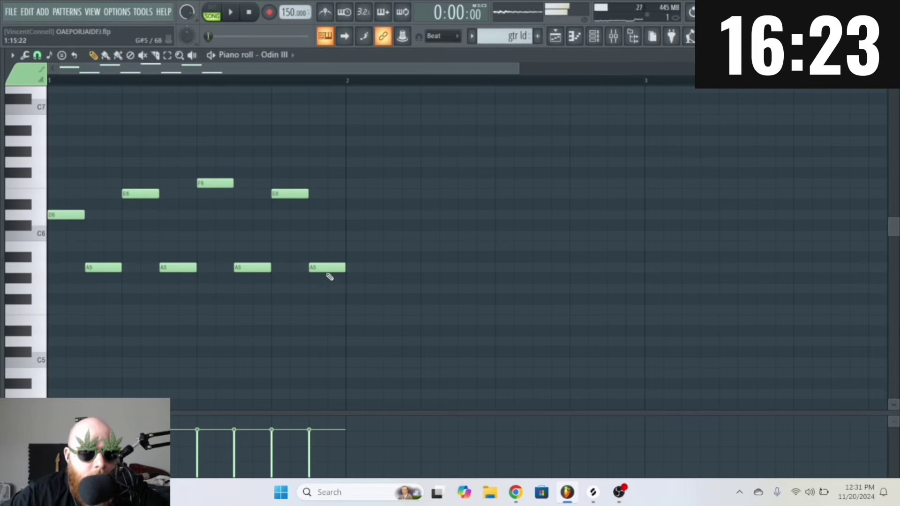
{"action": "key", "text": "space"}
{"action": "left_click", "coordinate": [378, 267]}
{"action": "right_click", "coordinate": [380, 267]}
- Raise the riff an octave, duplicate it into bar 2, and add a note
{"action": "key", "text": "ctrl+Up"}
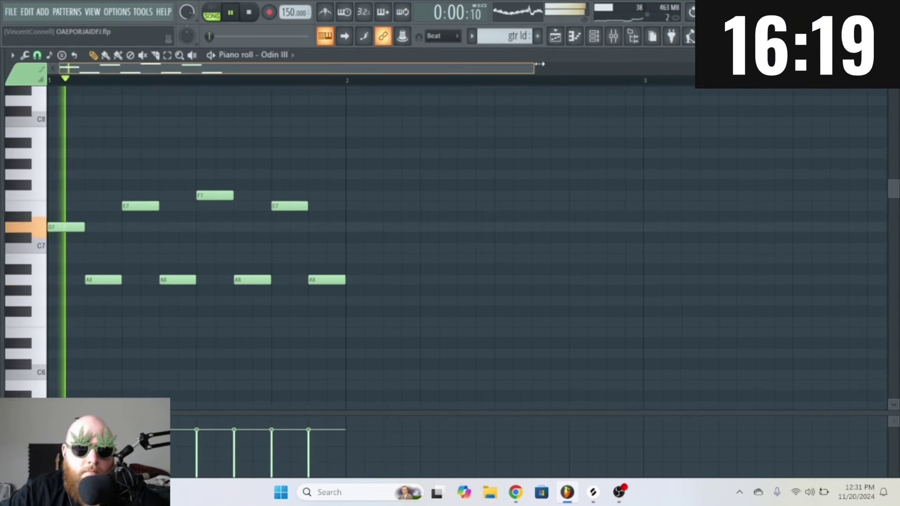
{"action": "left_click_drag", "start_coordinate": [539, 64], "coordinate": [668, 65]}
{"action": "key", "text": "ctrl+b"}
{"action": "key", "text": "ctrl+d"}
{"action": "left_click", "coordinate": [425, 312]}
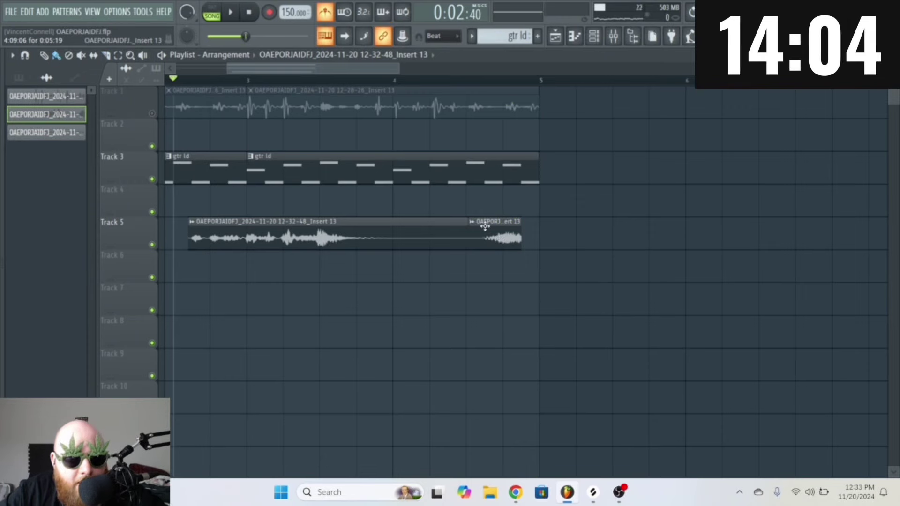
- Make the Track 5 vocal clip unique and load Faturator on its insert
{"action": "right_click", "coordinate": [477, 222]}
{"action": "left_click", "coordinate": [600, 242]}
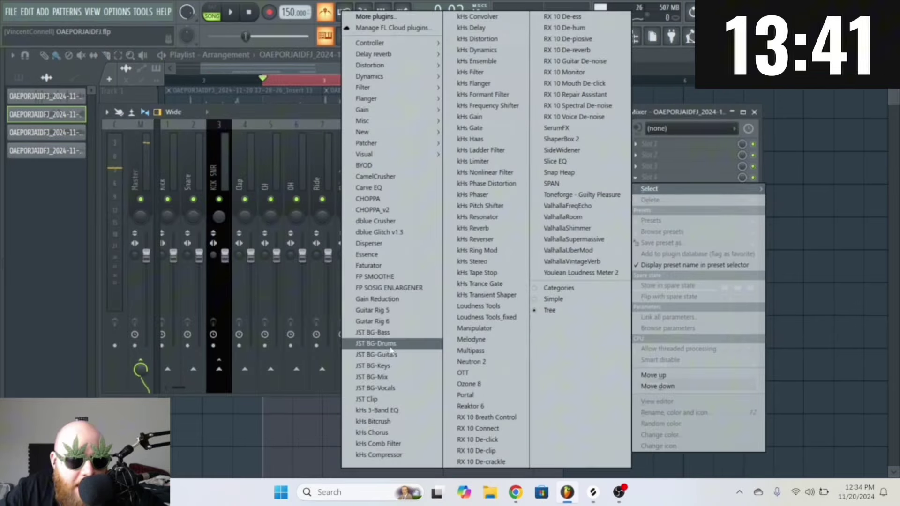
{"action": "left_click", "coordinate": [396, 267]}
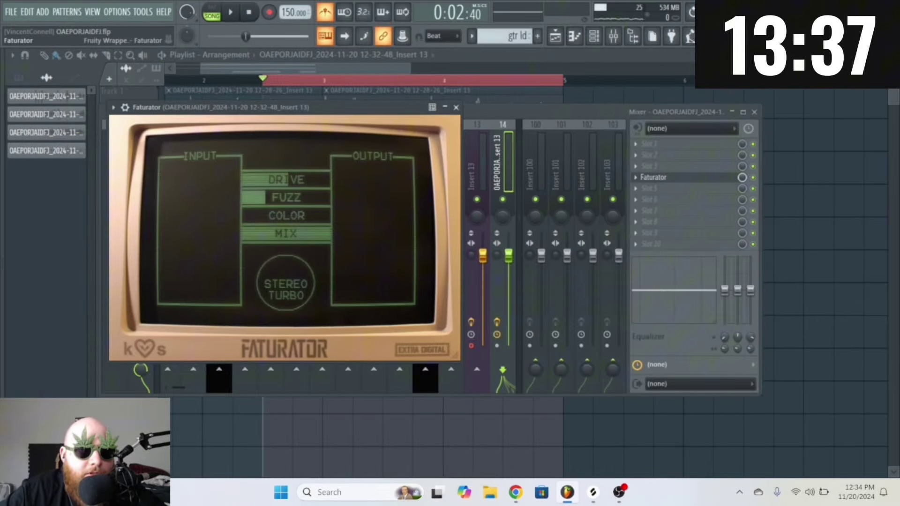
- Add Fruity Parametric EQ 2 with a band 1 high-pass, a band 4 dip and a band 6 high roll-off
{"action": "left_click", "coordinate": [655, 189]}
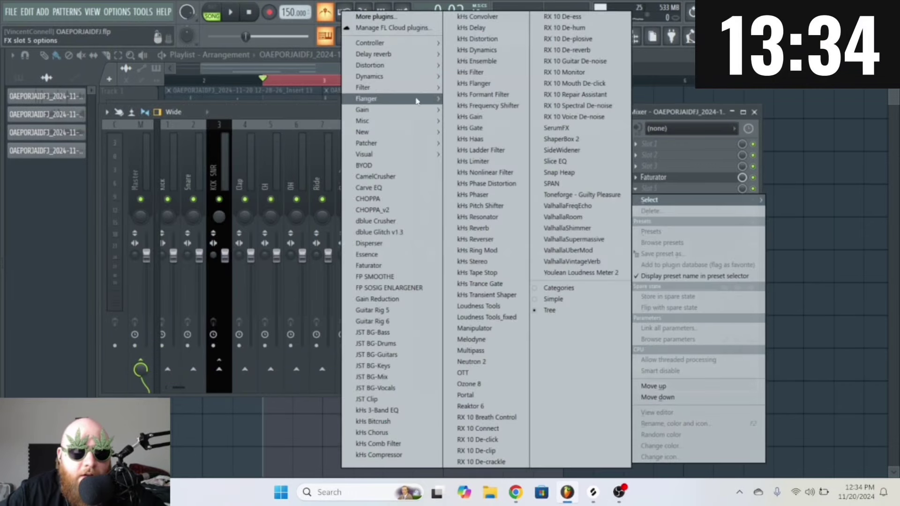
{"action": "mouse_move", "coordinate": [380, 87]}
{"action": "left_click", "coordinate": [303, 144]}
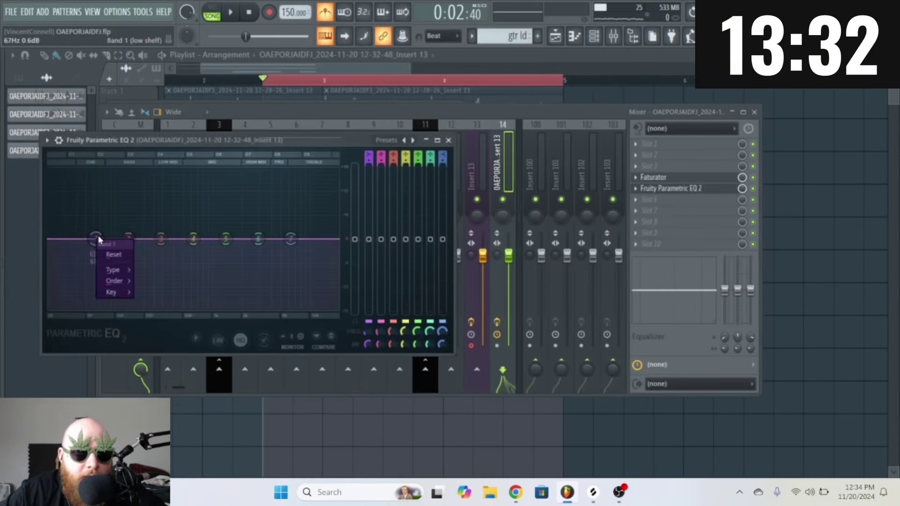
{"action": "mouse_move", "coordinate": [113, 270]}
{"action": "left_click", "coordinate": [151, 299]}
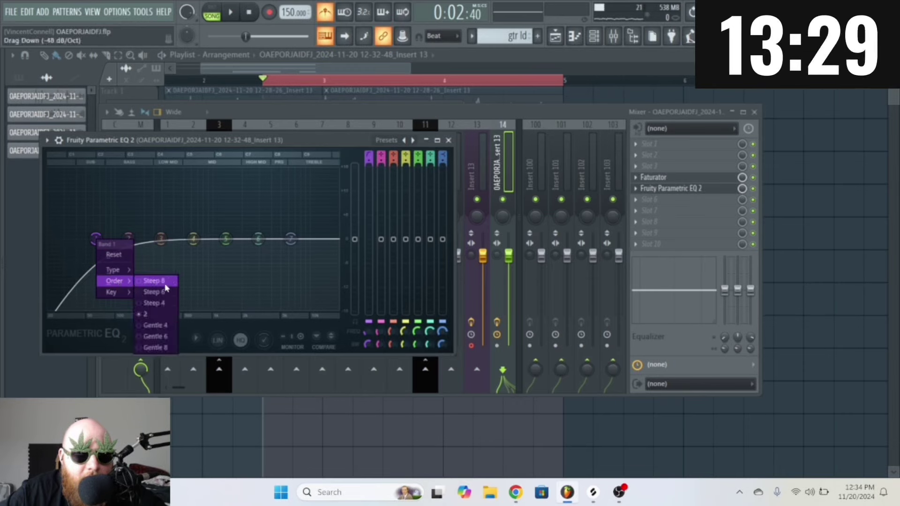
{"action": "left_click_drag", "start_coordinate": [182, 238], "coordinate": [161, 240]}
{"action": "left_click_drag", "start_coordinate": [193, 240], "coordinate": [190, 258]}
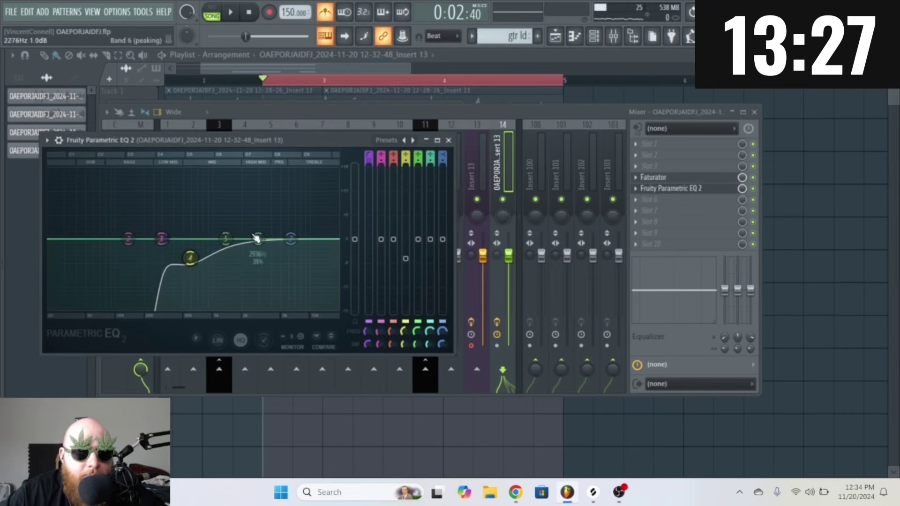
{"action": "left_click_drag", "start_coordinate": [316, 287], "coordinate": [337, 307]}
- Load kHs Limiter into slot 7 of the vocal insert
{"action": "left_click", "coordinate": [662, 209]}
{"action": "mouse_move", "coordinate": [649, 205]}
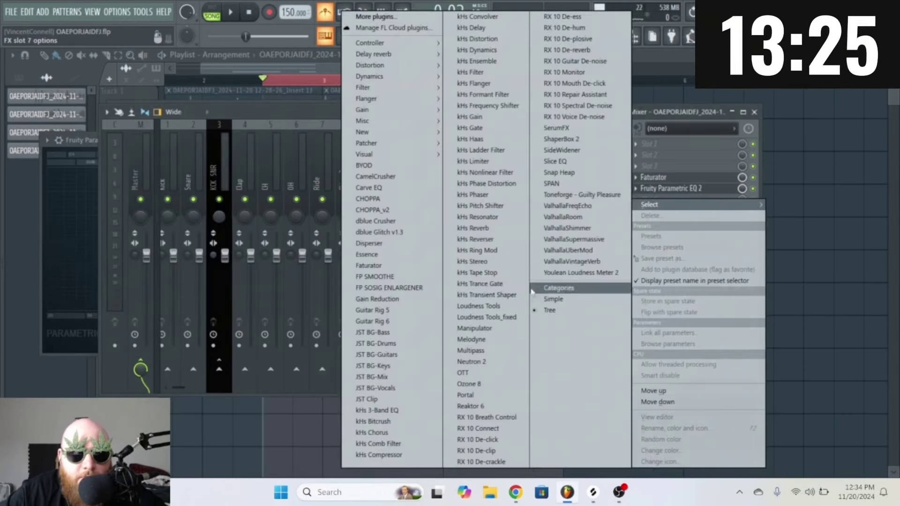
{"action": "left_click", "coordinate": [486, 161]}
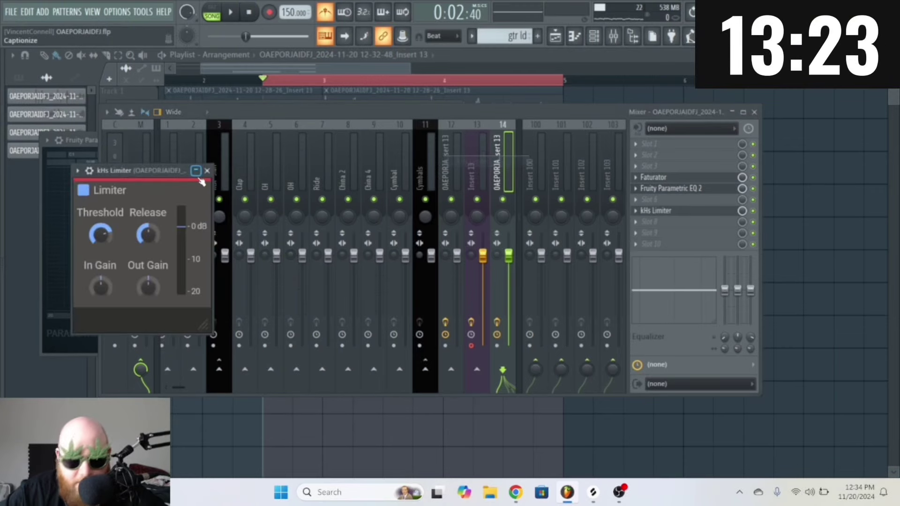
{"action": "left_click_drag", "start_coordinate": [151, 171], "coordinate": [271, 129]}
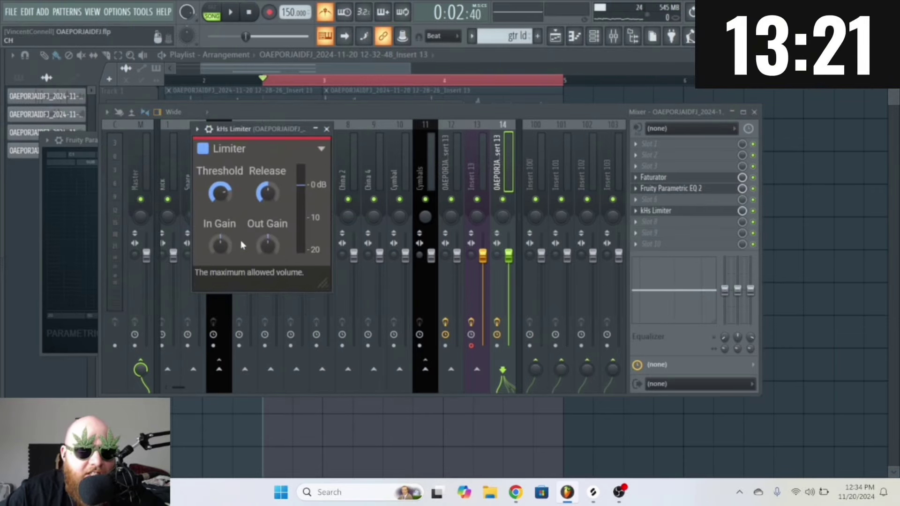
{"action": "left_click", "coordinate": [672, 189]}
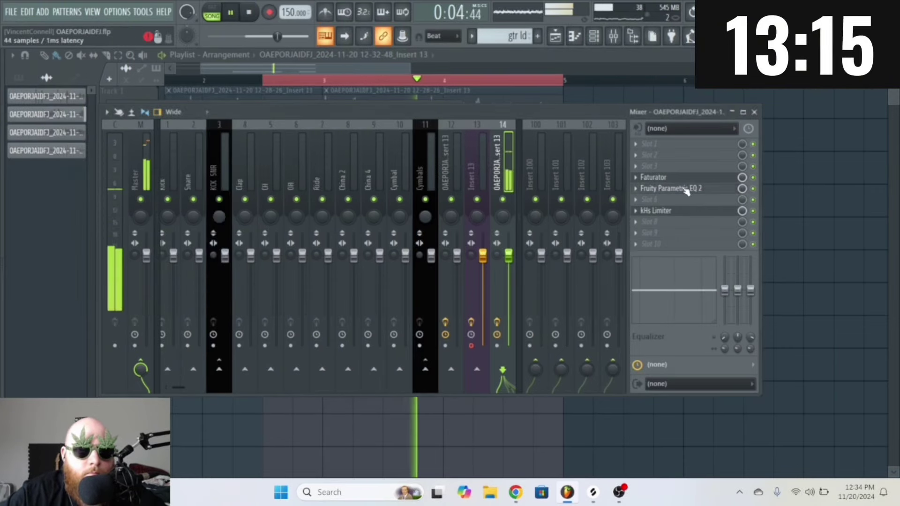
- Steepen the EQ high cut, raise the high-pass to about 310 Hz, and delete the gtr ld clips
{"action": "left_click_drag", "start_coordinate": [307, 253], "coordinate": [330, 298]}
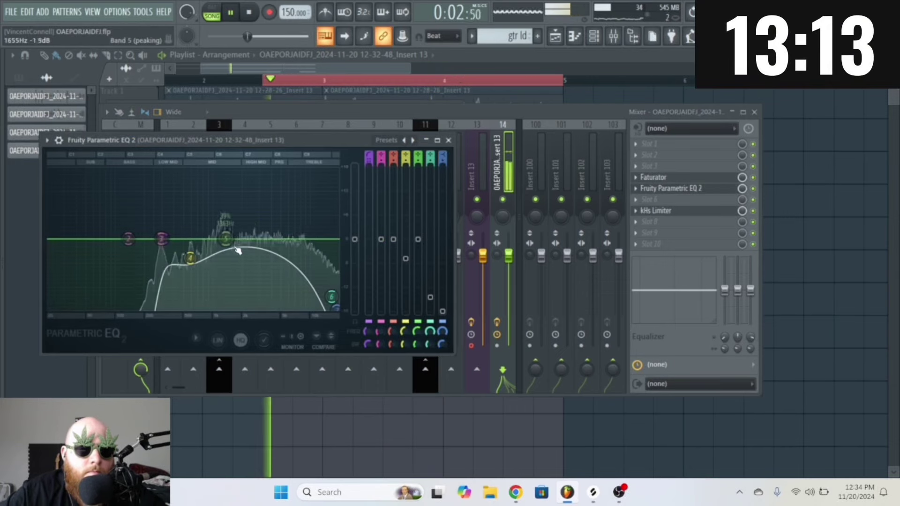
{"action": "left_click_drag", "start_coordinate": [225, 240], "coordinate": [295, 255]}
{"action": "left_click_drag", "start_coordinate": [201, 256], "coordinate": [161, 240]}
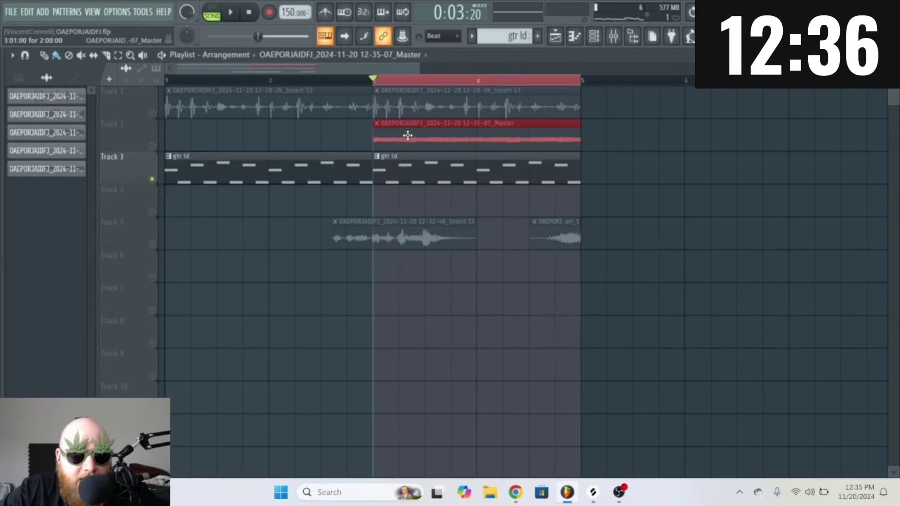
{"action": "right_click", "coordinate": [408, 169]}
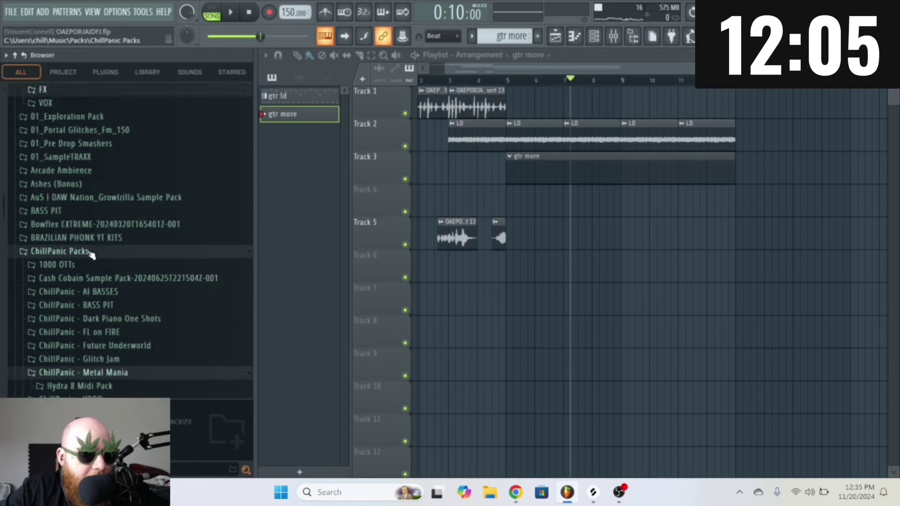
{"action": "scroll", "coordinate": [158, 297], "scroll_direction": "down", "scroll_amount": 4}
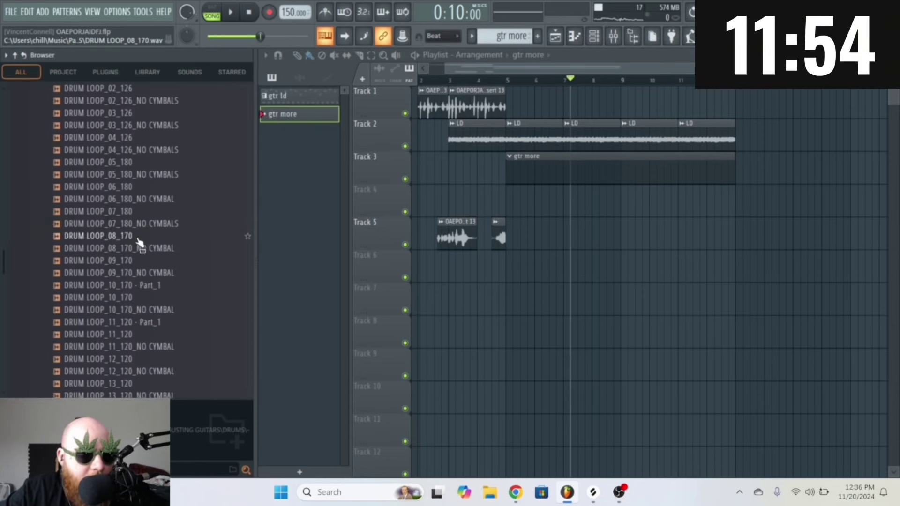
- Preview drum loops 08–10_170 and place DRUM LOOP_09_170 on Track 4 with Autodetect timing
{"action": "left_click", "coordinate": [106, 236]}
{"action": "left_click", "coordinate": [152, 261]}
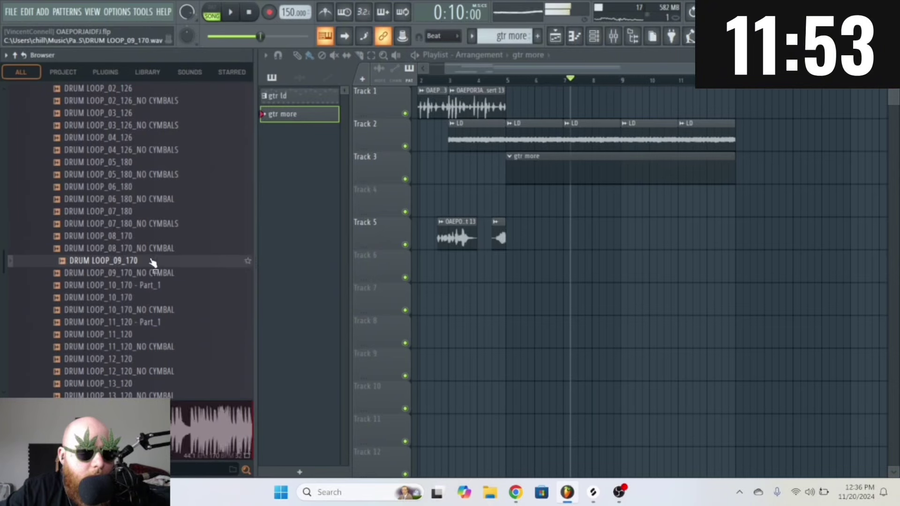
{"action": "left_click", "coordinate": [152, 299]}
{"action": "mouse_move", "coordinate": [138, 271]}
{"action": "left_mouse_down"}
{"action": "mouse_move", "coordinate": [624, 248]}
{"action": "mouse_move", "coordinate": [372, 201]}
{"action": "left_mouse_up"}
{"action": "left_click", "coordinate": [317, 191]}
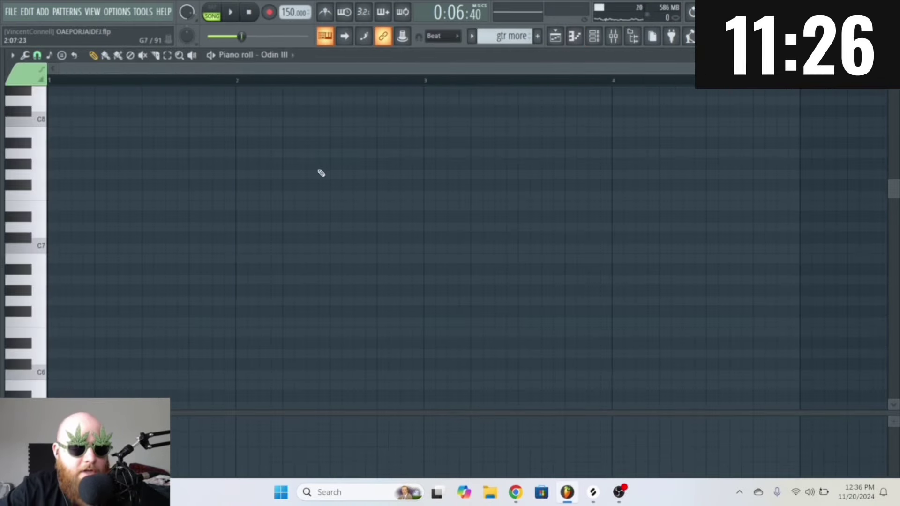
- In Odin III's piano roll, draw the riff's opening D3, D3, B3 and A3 notes
{"action": "key", "text": "F7"}
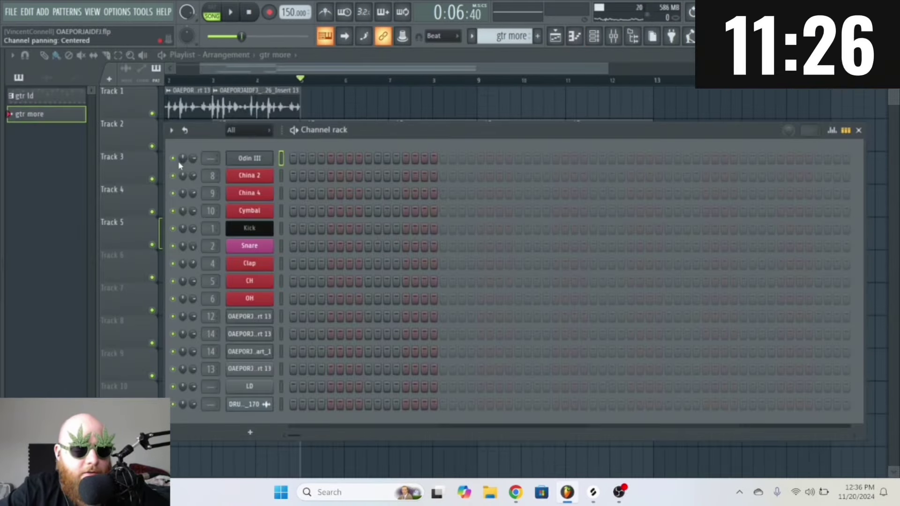
{"action": "key", "text": "F7"}
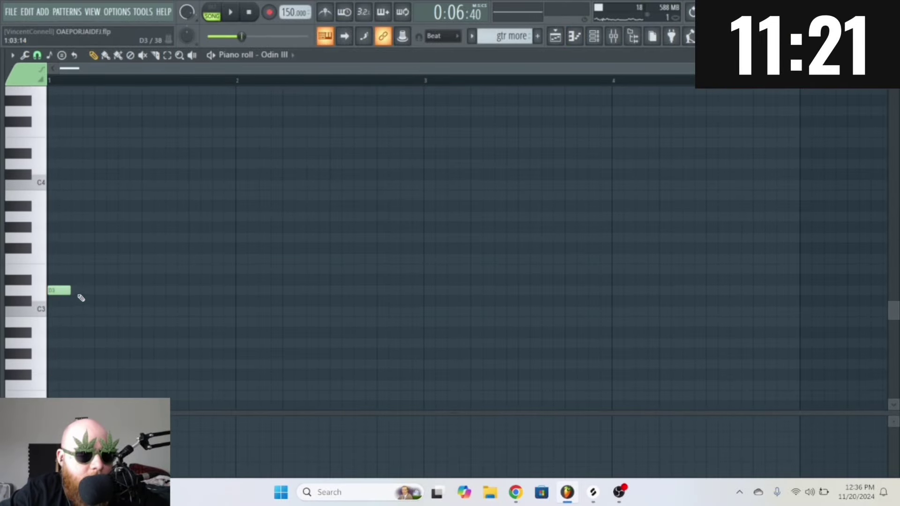
{"action": "left_click", "coordinate": [82, 291]}
{"action": "left_click_drag", "start_coordinate": [131, 411], "coordinate": [131, 317]}
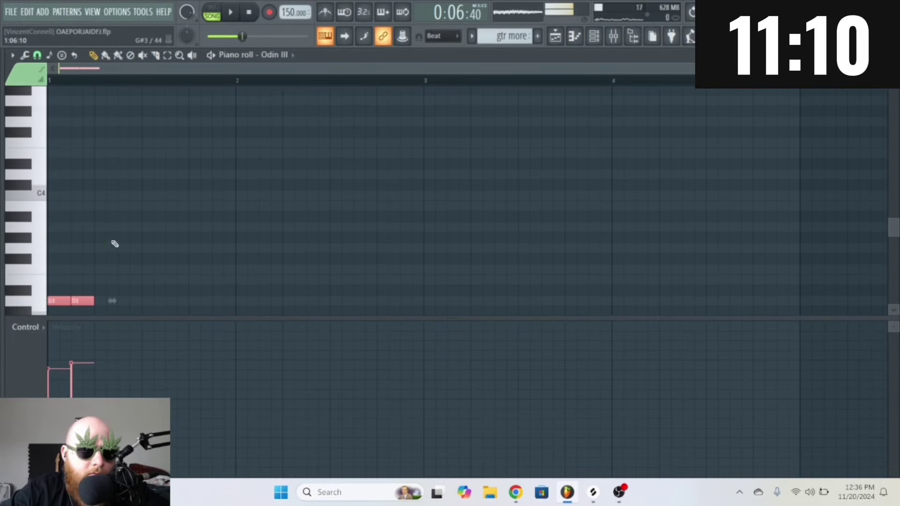
{"action": "left_click", "coordinate": [95, 214]}
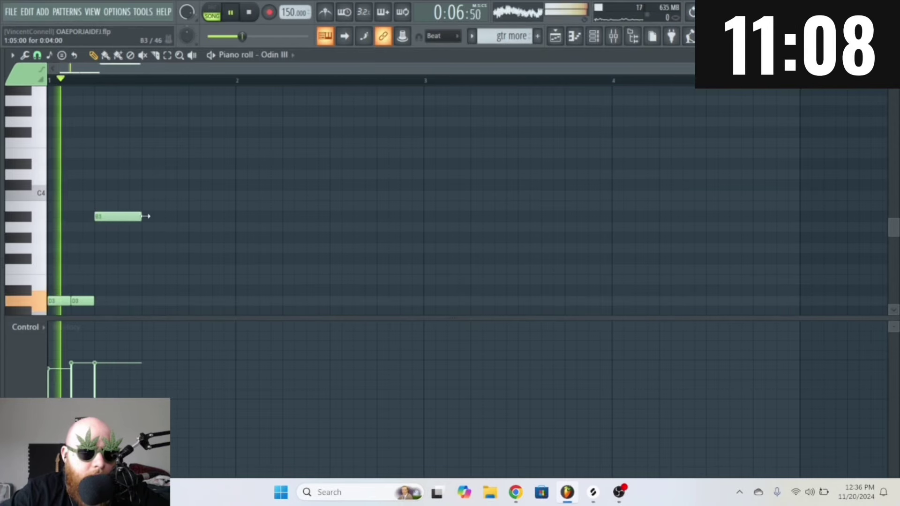
{"action": "left_click_drag", "start_coordinate": [142, 217], "coordinate": [164, 216]}
{"action": "key", "text": "space"}
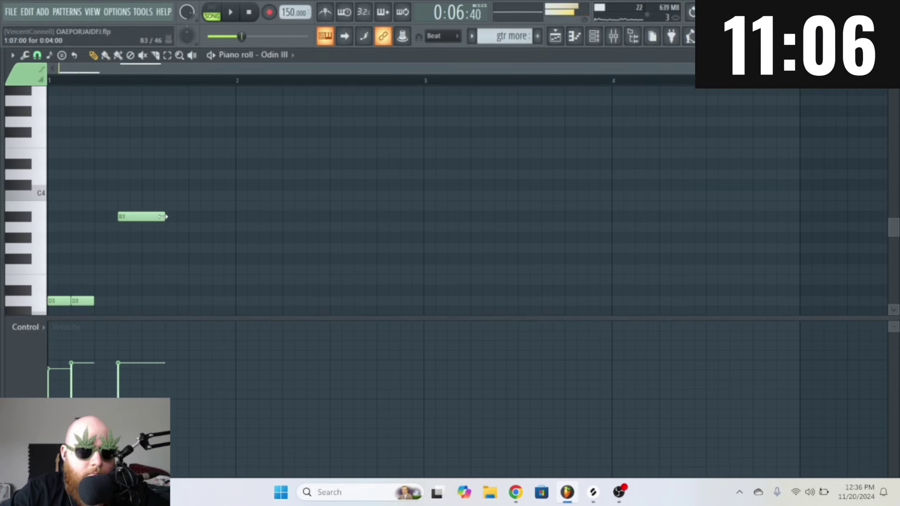
{"action": "left_click", "coordinate": [168, 227]}
{"action": "key", "text": "space"}
{"action": "left_click", "coordinate": [194, 267]}
{"action": "right_click", "coordinate": [211, 268]}
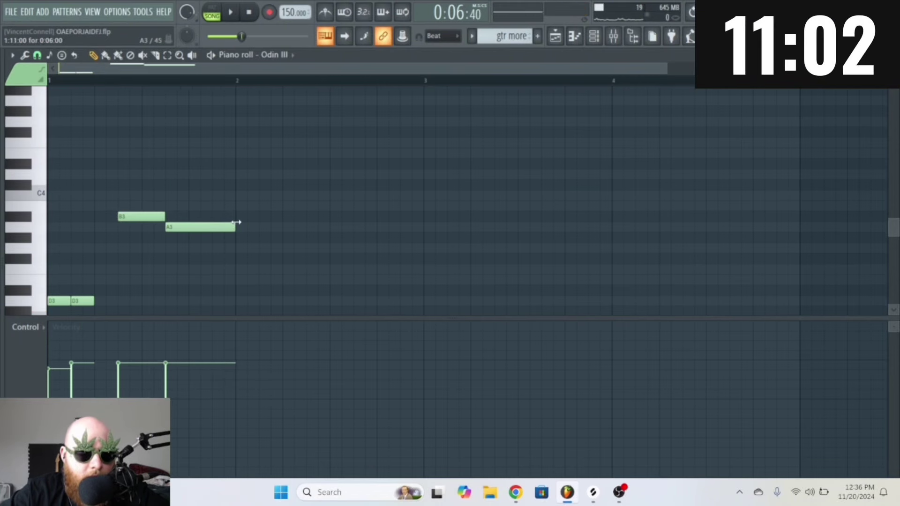
{"action": "scroll", "coordinate": [239, 246], "scroll_direction": "down", "scroll_amount": 2}
- Add a long F3 note extended to bar 3, shorten A3, and repeat the phrase
{"action": "left_click", "coordinate": [234, 228]}
{"action": "left_click_drag", "start_coordinate": [271, 236], "coordinate": [274, 243]}
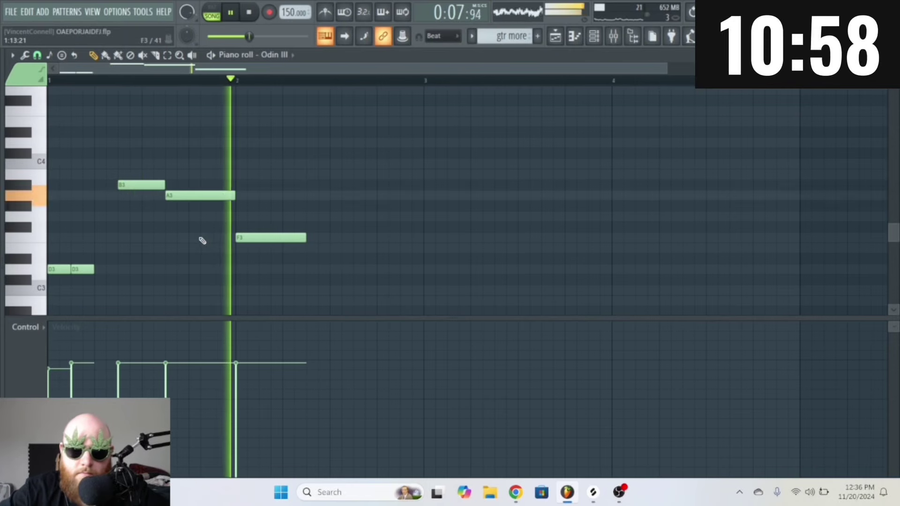
{"action": "key", "text": "space"}
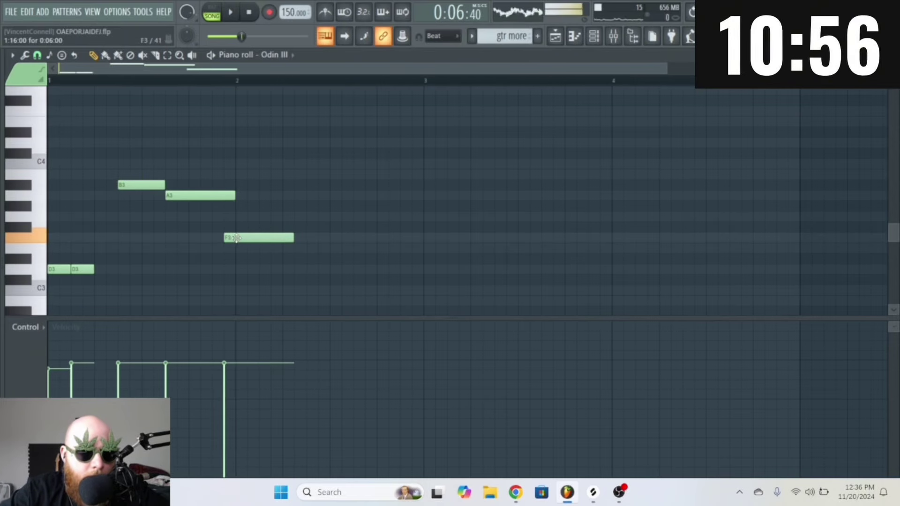
{"action": "left_click_drag", "start_coordinate": [235, 195], "coordinate": [212, 195]}
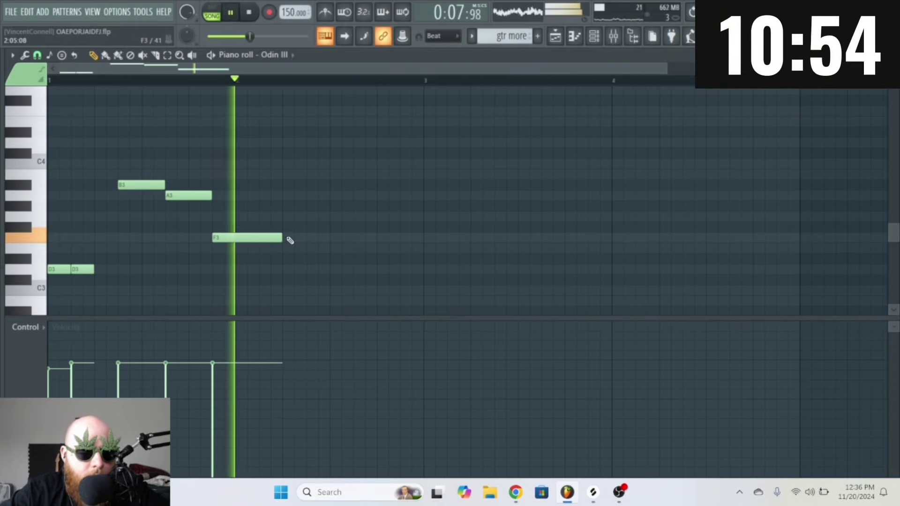
{"action": "left_click_drag", "start_coordinate": [285, 238], "coordinate": [423, 239]}
{"action": "key", "text": "ctrl+b"}
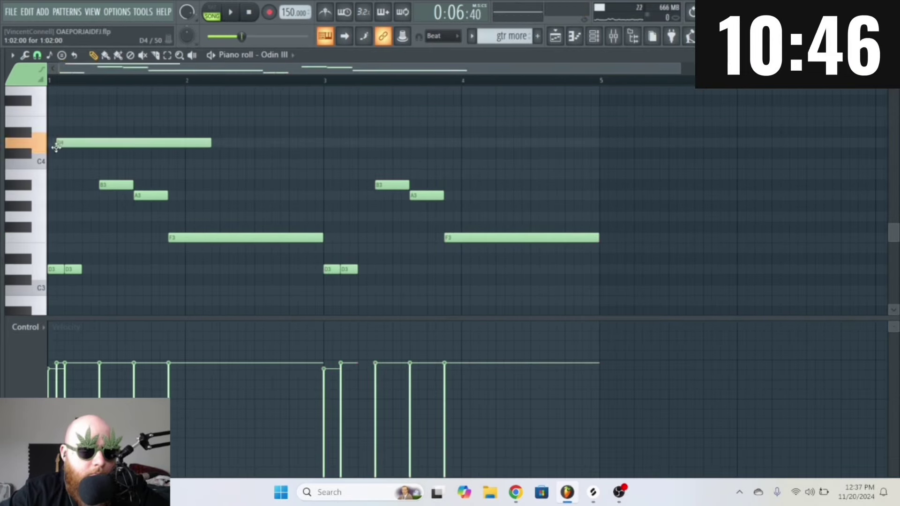
- Raise the riff an octave and stack pasted copies an octave and several semitones higher
{"action": "key", "text": "space"}
{"action": "key", "text": "ctrl+Up"}
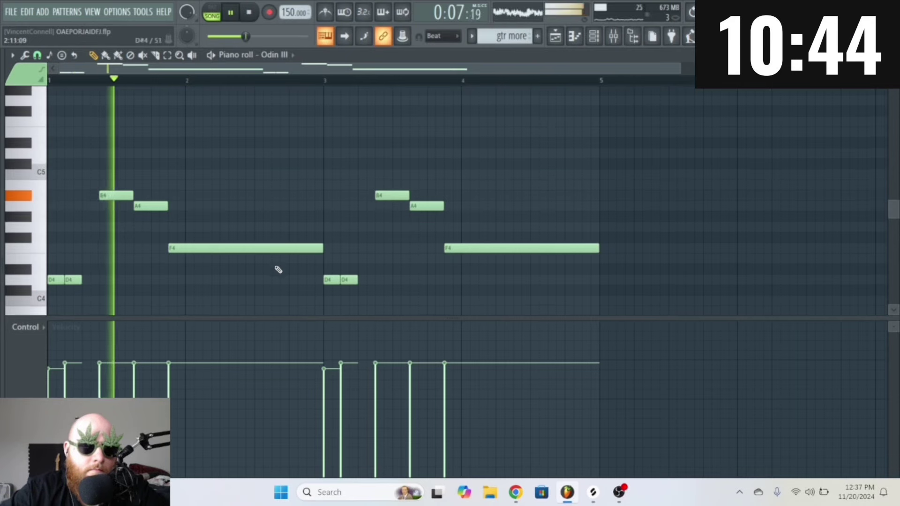
{"action": "scroll", "coordinate": [294, 280], "scroll_direction": "up", "scroll_amount": 2}
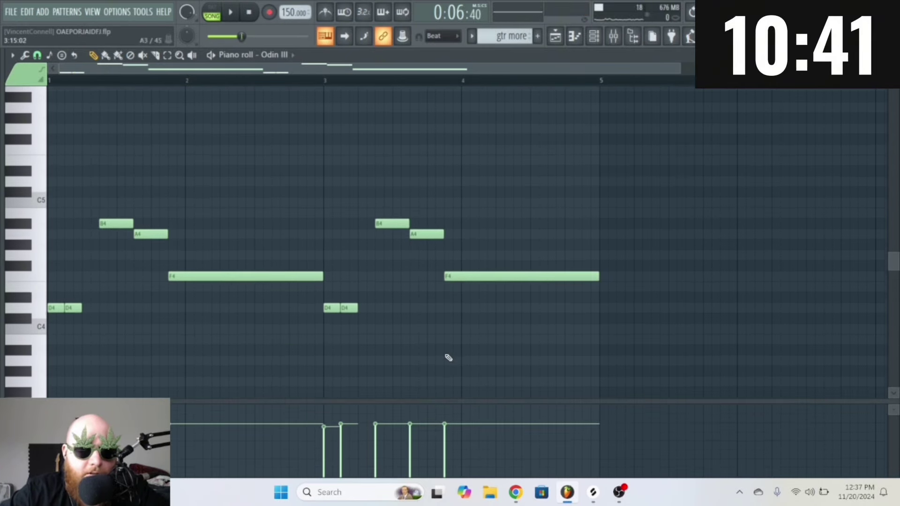
{"action": "scroll", "coordinate": [535, 310], "scroll_direction": "up", "scroll_amount": 2}
{"action": "key", "text": "ctrl+a"}
{"action": "key", "text": "ctrl+c"}
{"action": "key", "text": "ctrl+v"}
{"action": "key", "text": "ctrl+Up"}
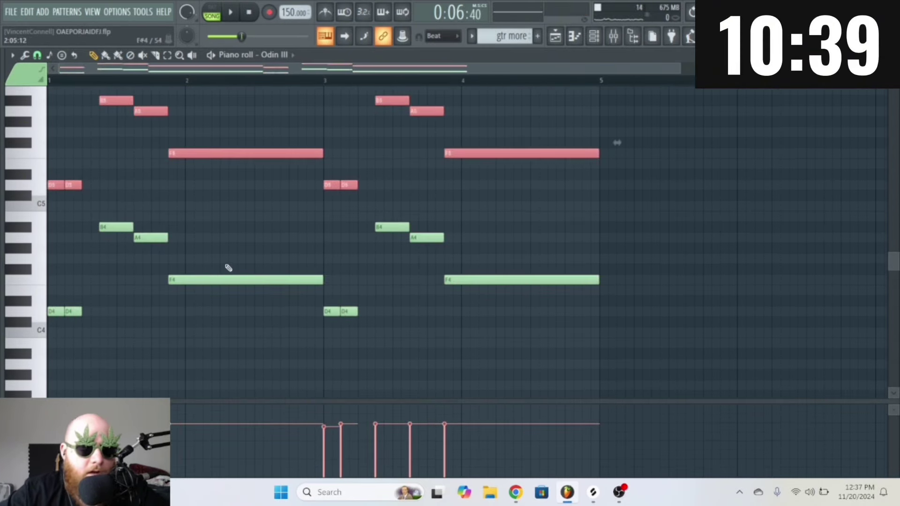
{"action": "key", "text": "ctrl+v"}
{"action": "key", "text": "shift+Up"}
{"action": "key", "text": "shift+Up"}
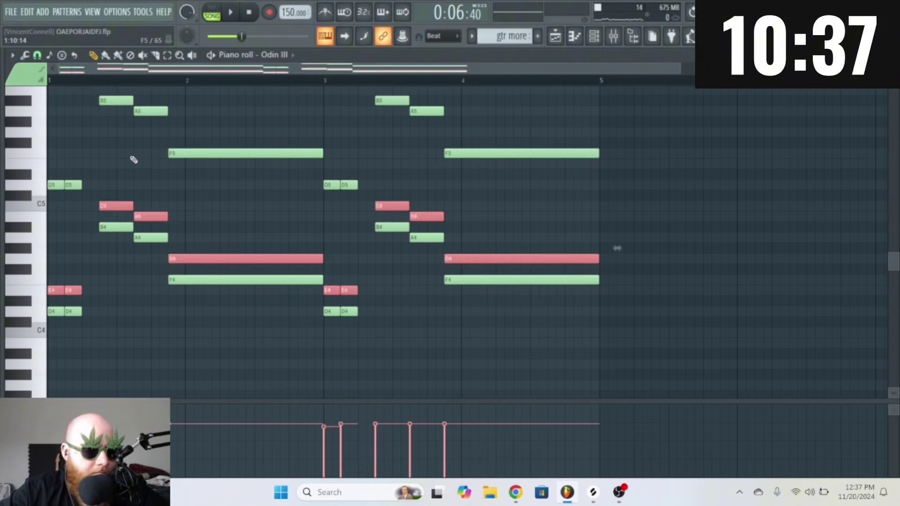
{"action": "key", "text": "shift+Up"}
{"action": "key", "text": "shift+Up"}
{"action": "key", "text": "shift+Up"}
{"action": "key", "text": "shift+Up"}
{"action": "scroll", "coordinate": [133, 160], "scroll_direction": "up", "scroll_amount": 4}
{"action": "scroll", "coordinate": [133, 246], "scroll_direction": "down", "scroll_amount": 2}
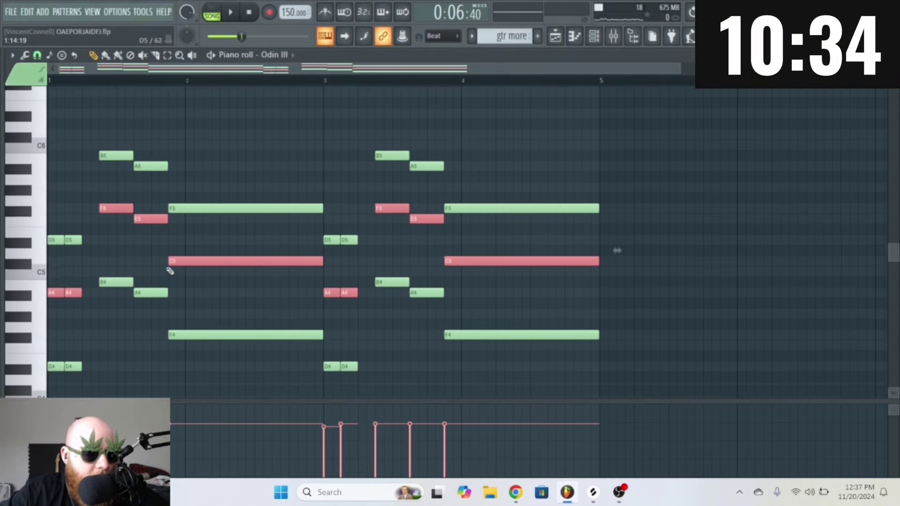
{"action": "scroll", "coordinate": [170, 271], "scroll_direction": "down", "scroll_amount": 2}
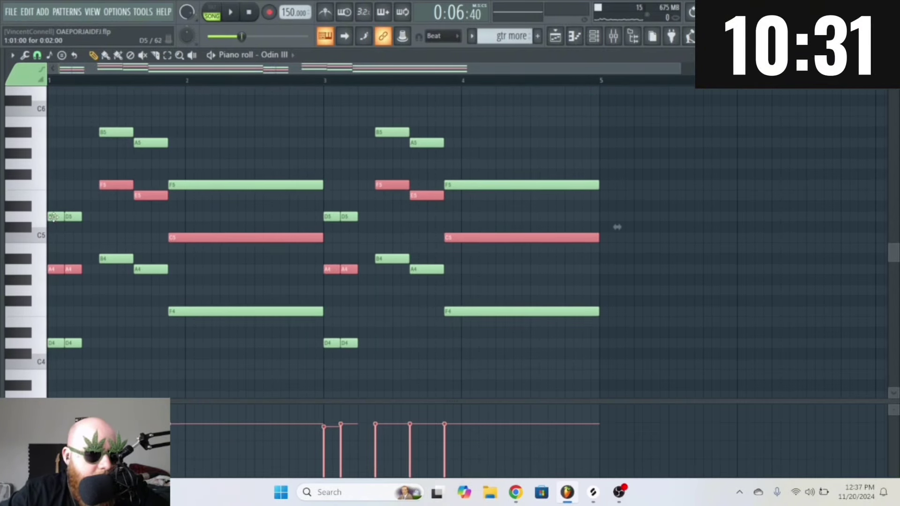
- Layer the top notes two semitones higher and add a held A5 reaching bar 3
{"action": "left_click", "coordinate": [617, 227]}
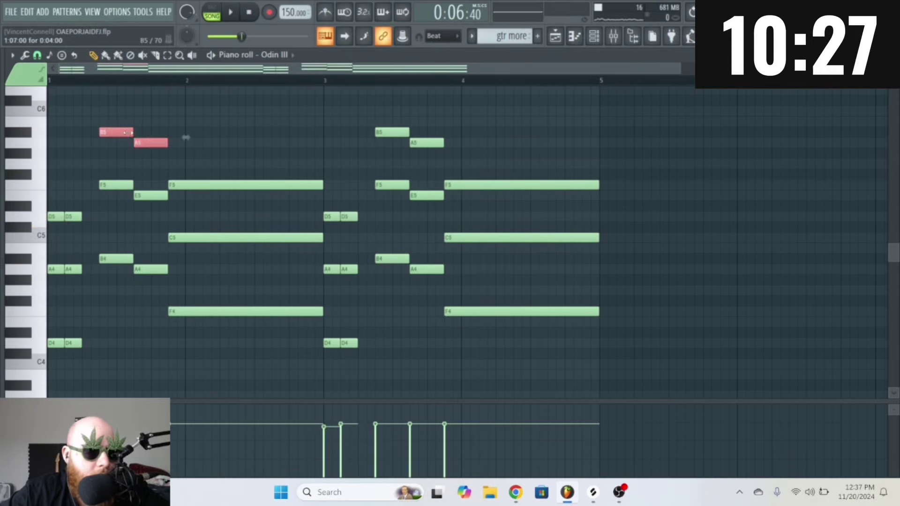
{"action": "key", "text": "ctrl+c"}
{"action": "key", "text": "ctrl+v"}
{"action": "key", "text": "shift+Up"}
{"action": "key", "text": "shift+Up"}
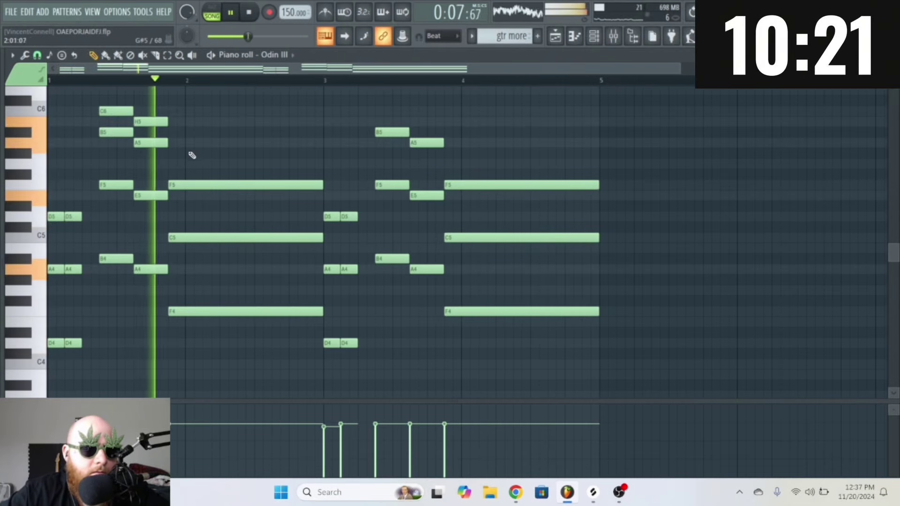
{"action": "key", "text": "space"}
{"action": "left_click", "coordinate": [172, 143]}
{"action": "key", "text": "space"}
{"action": "left_click_drag", "start_coordinate": [202, 143], "coordinate": [322, 144]}
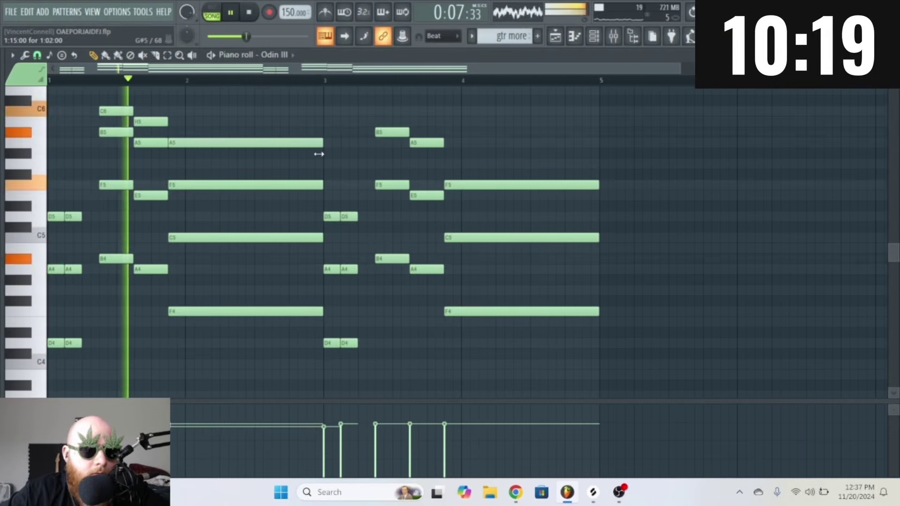
{"action": "key", "text": "space"}
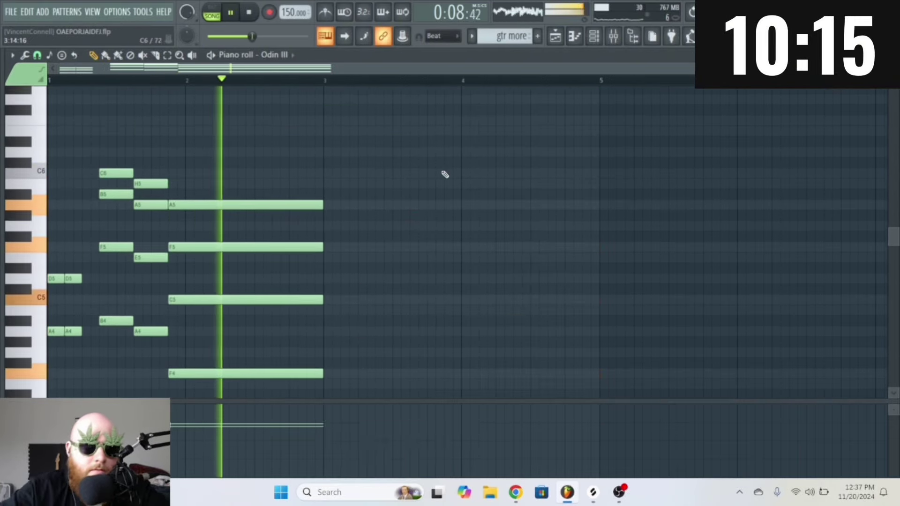
- Remove the duplicated D5 and A4 notes and repeat the phrase after bar 5
{"action": "left_click_drag", "start_coordinate": [67, 271], "coordinate": [81, 345]}
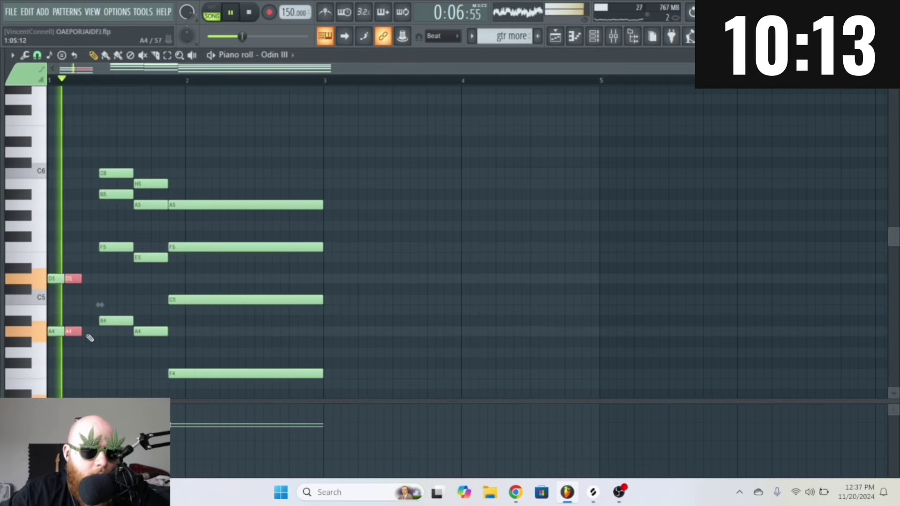
{"action": "key", "text": "ctrl+b"}
{"action": "key", "text": "Delete"}
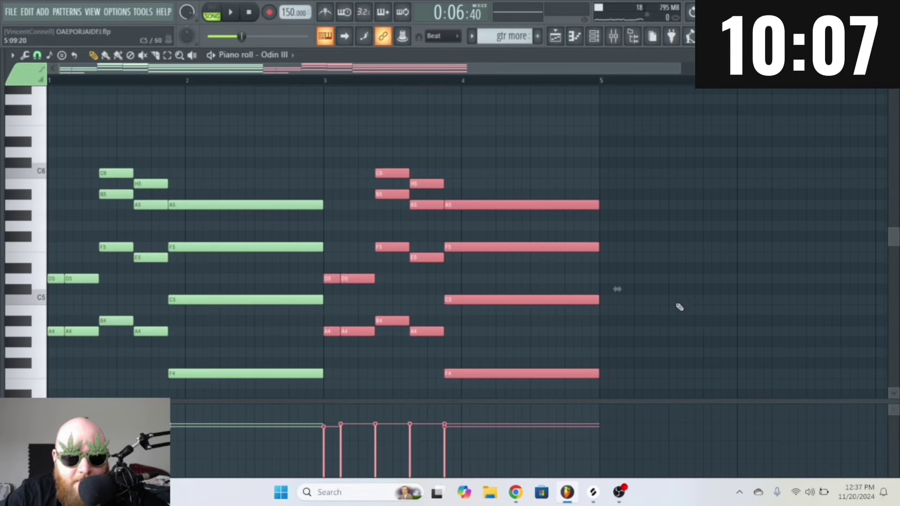
{"action": "key", "text": "ctrl+d"}
{"action": "key", "text": "space"}
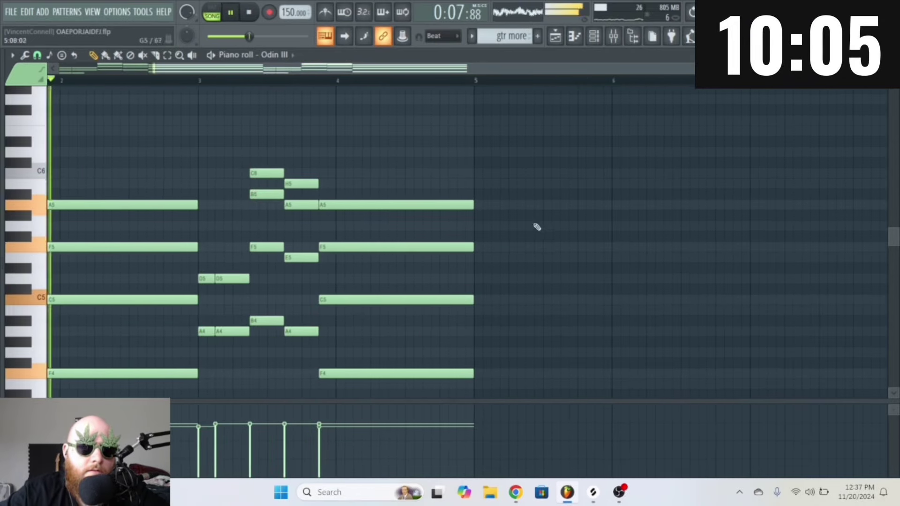
{"action": "key", "text": "ctrl+b"}
{"action": "key", "text": "ctrl+b"}
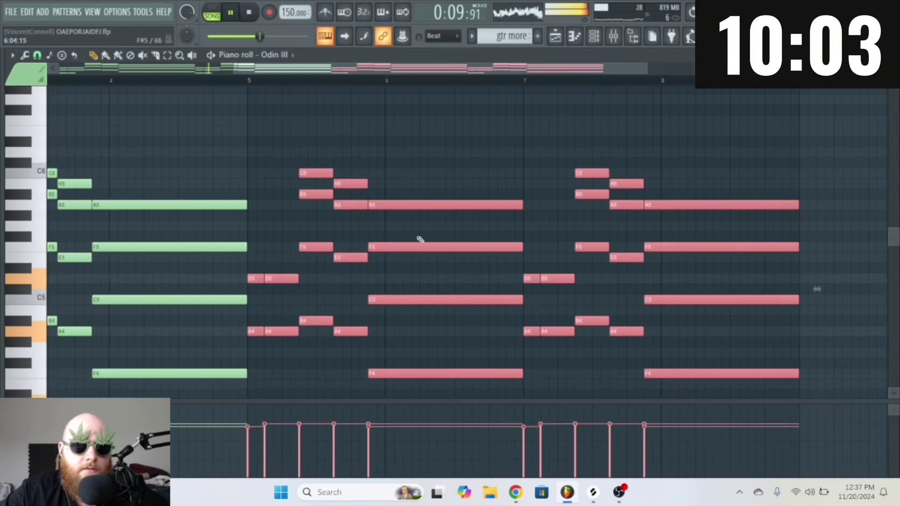
{"action": "key", "text": "ctrl+d"}
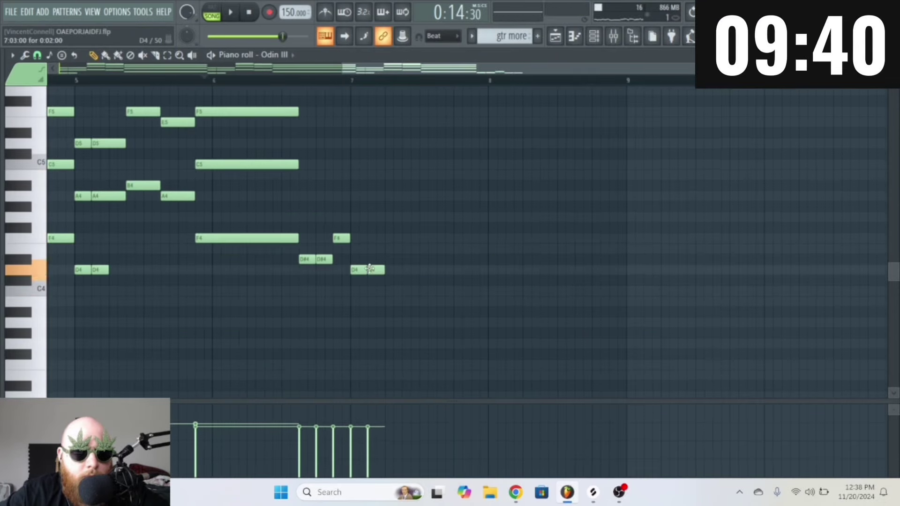
- Lower the final notes' velocity and preview drum loops 05_180, 04_126, 08_170 and 10_170
{"action": "key", "text": "space"}
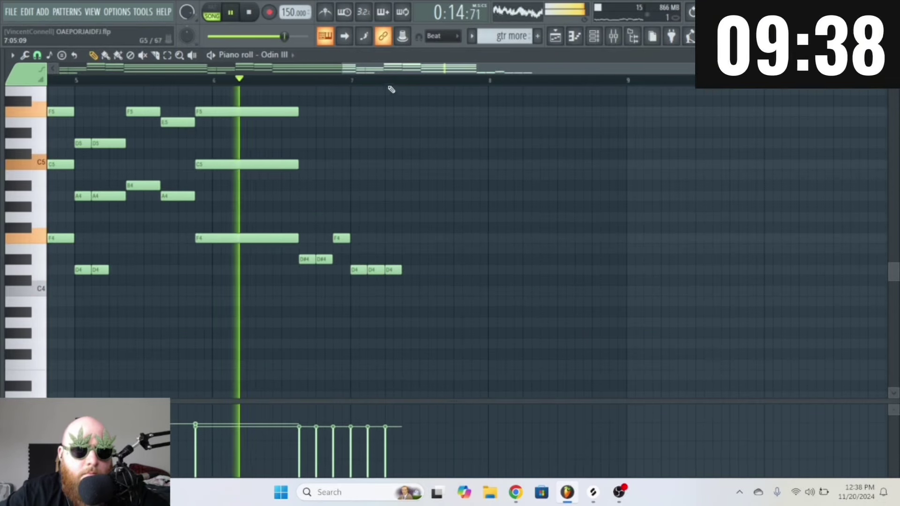
{"action": "left_click_drag", "start_coordinate": [396, 347], "coordinate": [295, 224]}
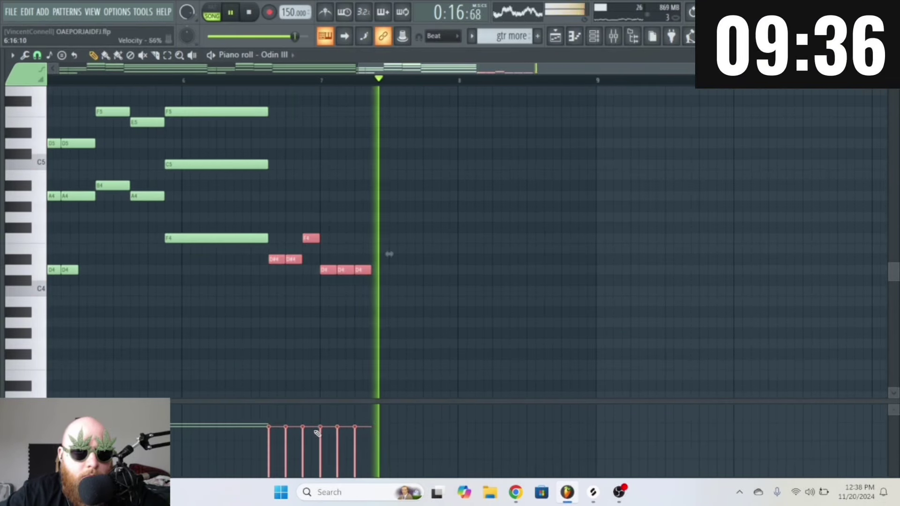
{"action": "left_click_drag", "start_coordinate": [269, 428], "coordinate": [272, 469]}
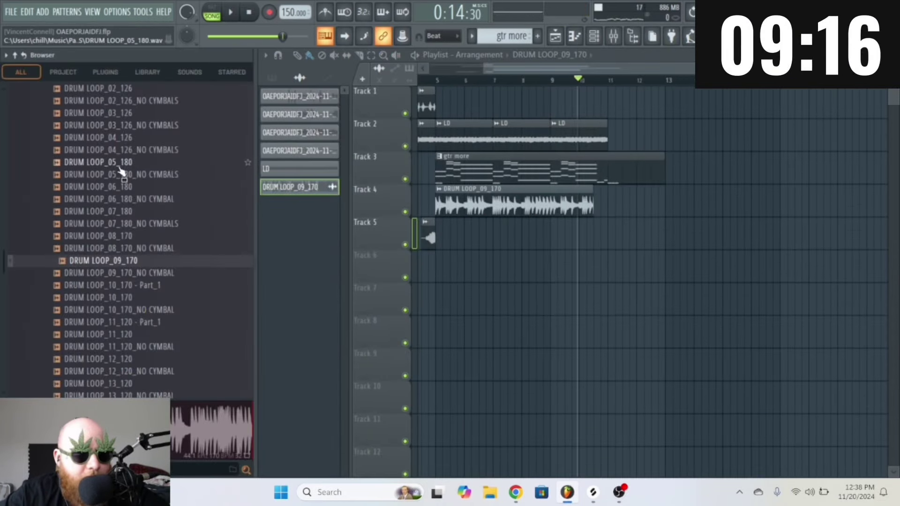
{"action": "left_click", "coordinate": [120, 166]}
{"action": "left_click", "coordinate": [120, 140]}
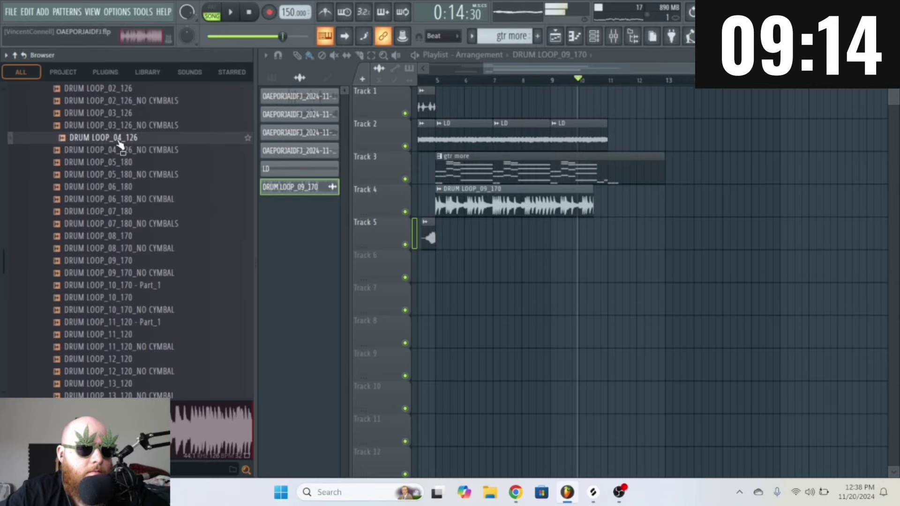
{"action": "left_click", "coordinate": [148, 237]}
{"action": "left_click", "coordinate": [143, 298]}
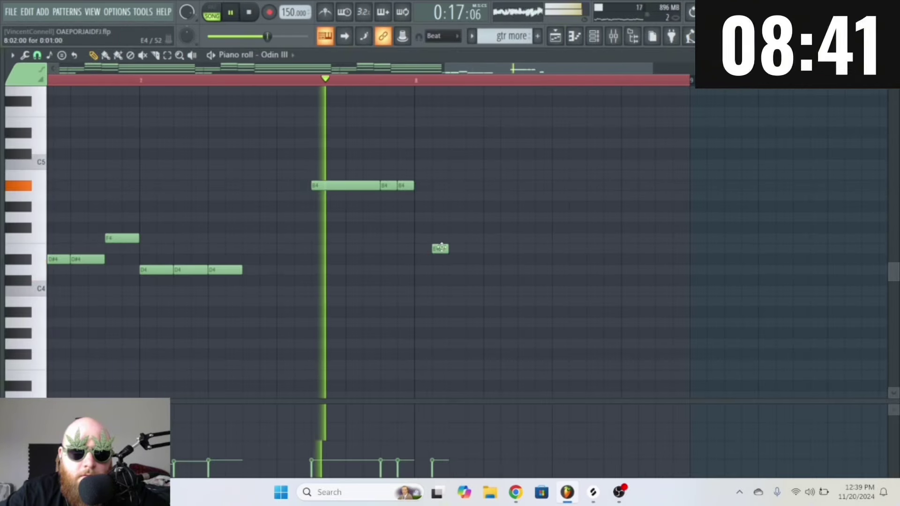
- Add one short A4 note after the phrase, removing the extra notes and trimming its length
{"action": "key", "text": "space"}
{"action": "left_click", "coordinate": [417, 197]}
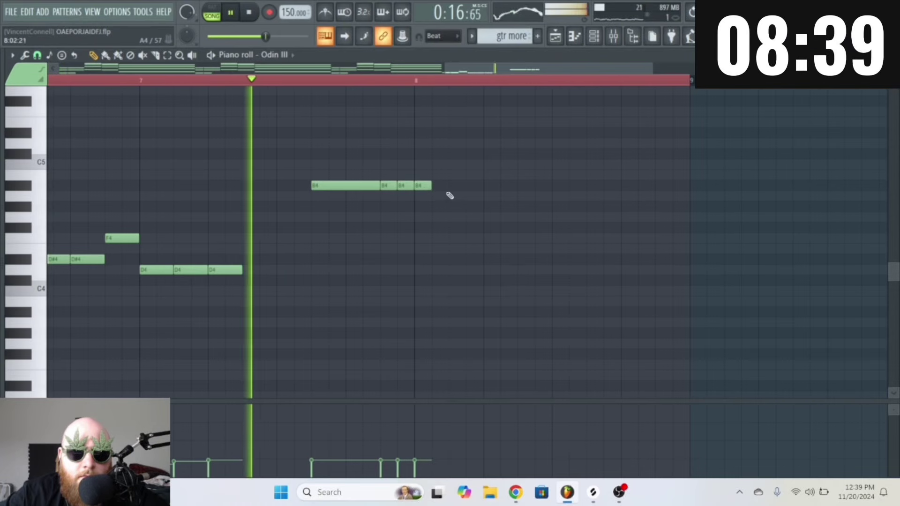
{"action": "left_click", "coordinate": [457, 196]}
{"action": "left_click", "coordinate": [508, 227]}
{"action": "right_click", "coordinate": [508, 227]}
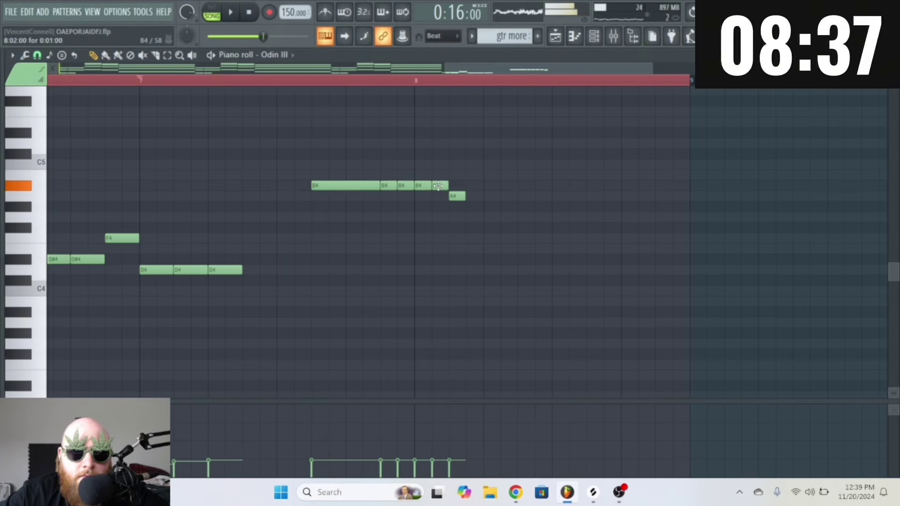
{"action": "left_click_drag", "start_coordinate": [465, 196], "coordinate": [482, 196]}
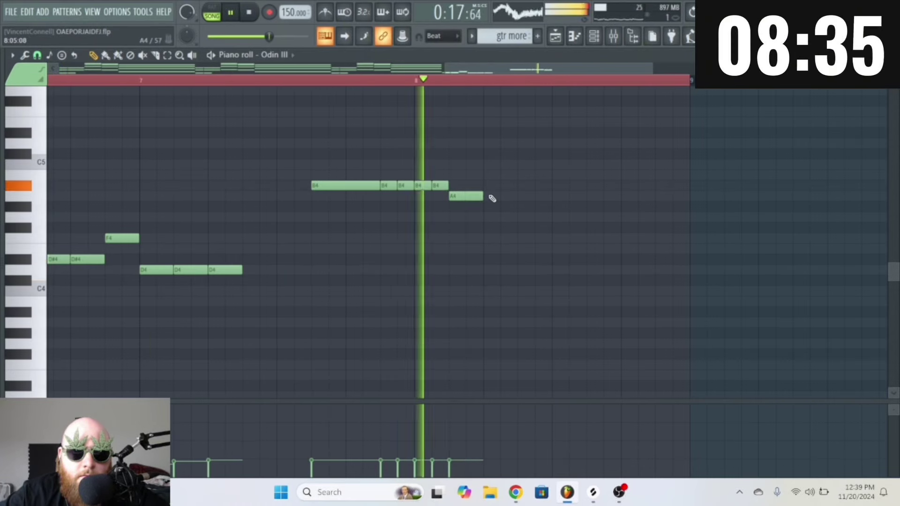
{"action": "left_click", "coordinate": [491, 196]}
{"action": "right_click", "coordinate": [504, 197]}
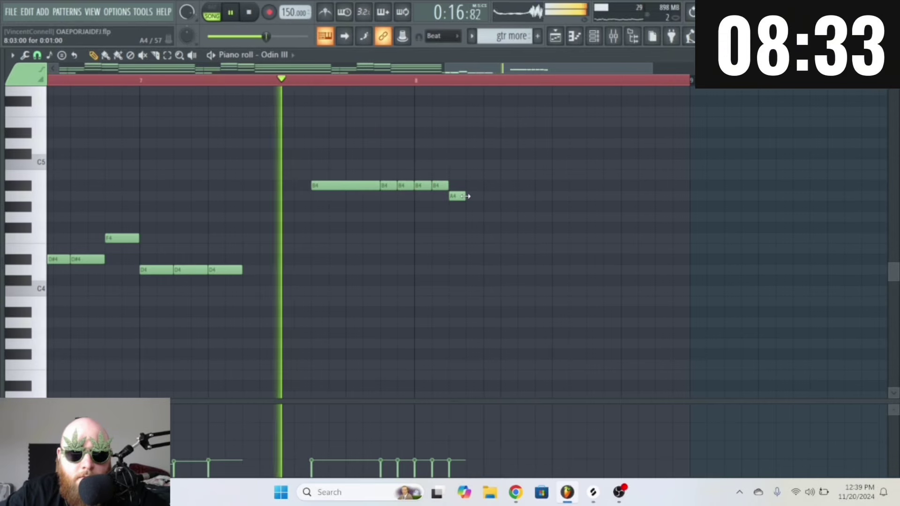
{"action": "mouse_move", "coordinate": [481, 197]}
{"action": "left_mouse_down"}
{"action": "mouse_move", "coordinate": [464, 196]}
{"action": "mouse_move", "coordinate": [482, 195]}
{"action": "left_mouse_up"}
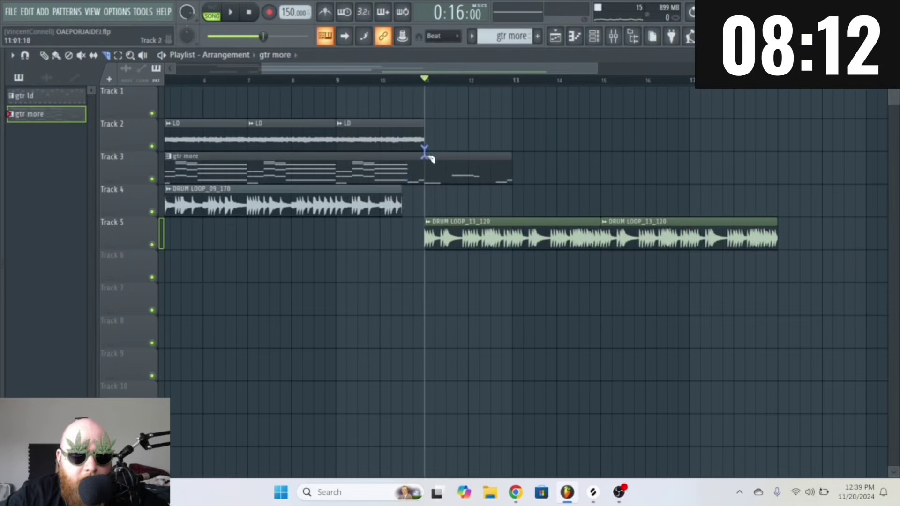
- Paint repeated gtr more clips, select the LD, guitar and drum clips on tracks 2–4, and play from bar 9
{"action": "left_click", "coordinate": [57, 55]}
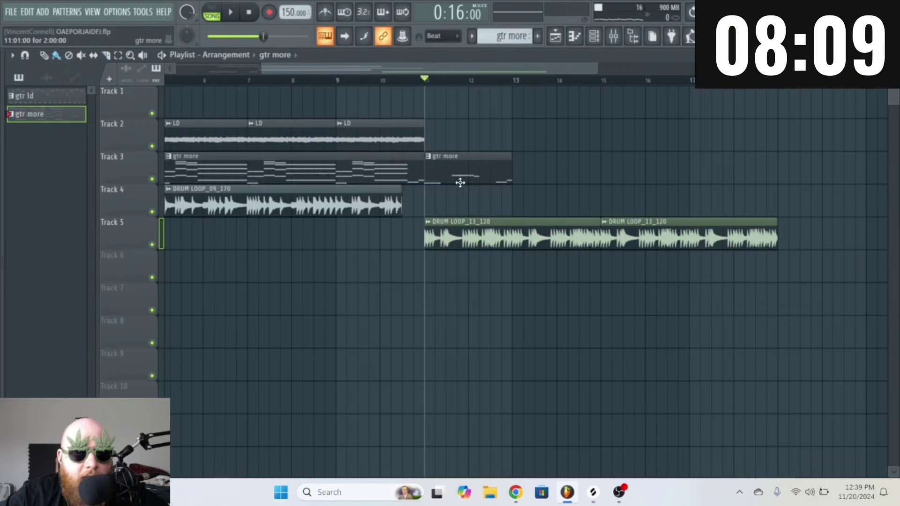
{"action": "key", "text": "space"}
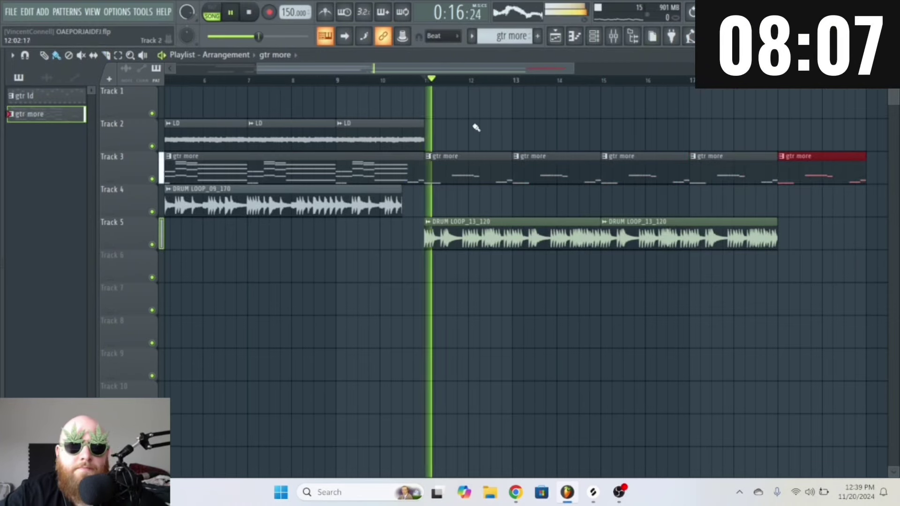
{"action": "scroll", "coordinate": [548, 73], "scroll_direction": "down", "scroll_amount": 2}
{"action": "scroll", "coordinate": [548, 73], "scroll_direction": "right", "scroll_amount": 1}
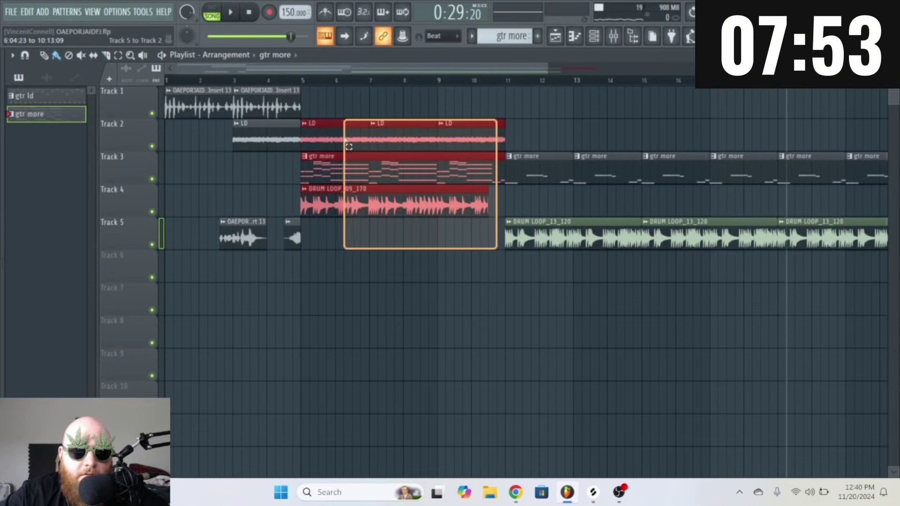
{"action": "left_click_drag", "start_coordinate": [498, 248], "coordinate": [303, 125]}
{"action": "left_click_drag", "start_coordinate": [361, 74], "coordinate": [528, 73]}
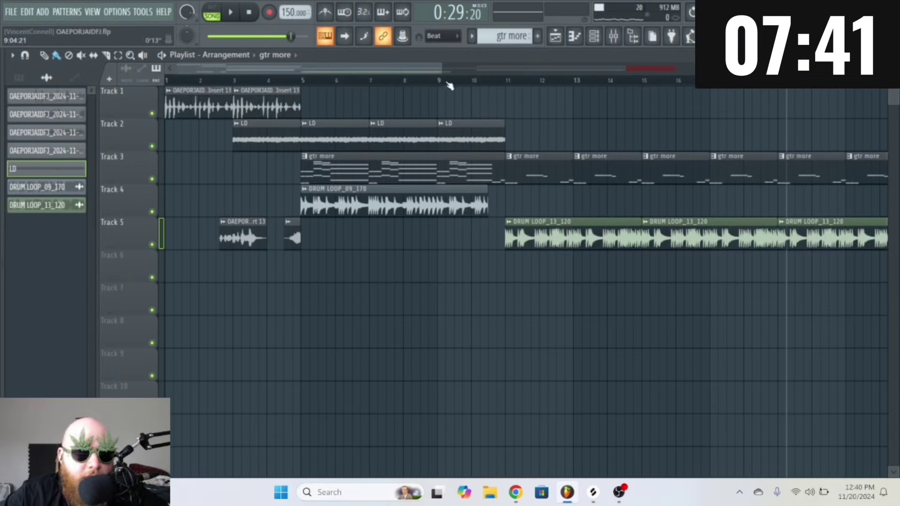
{"action": "left_click", "coordinate": [449, 85]}
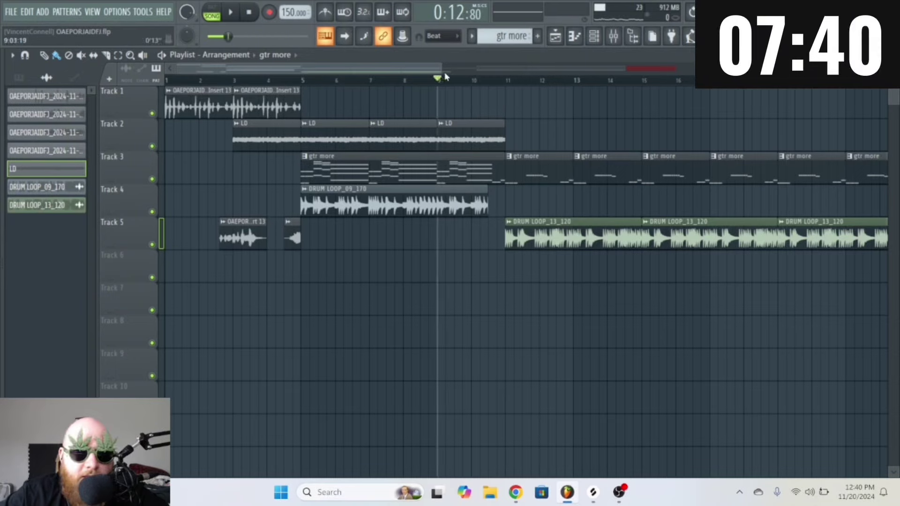
{"action": "key", "text": "space"}
{"action": "left_click_drag", "start_coordinate": [442, 69], "coordinate": [517, 69]}
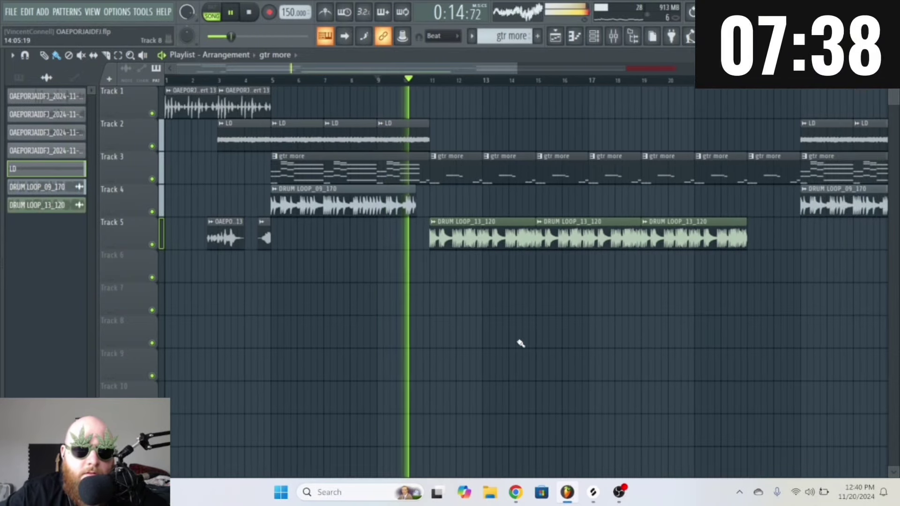
{"action": "left_click_drag", "start_coordinate": [434, 68], "coordinate": [471, 67]}
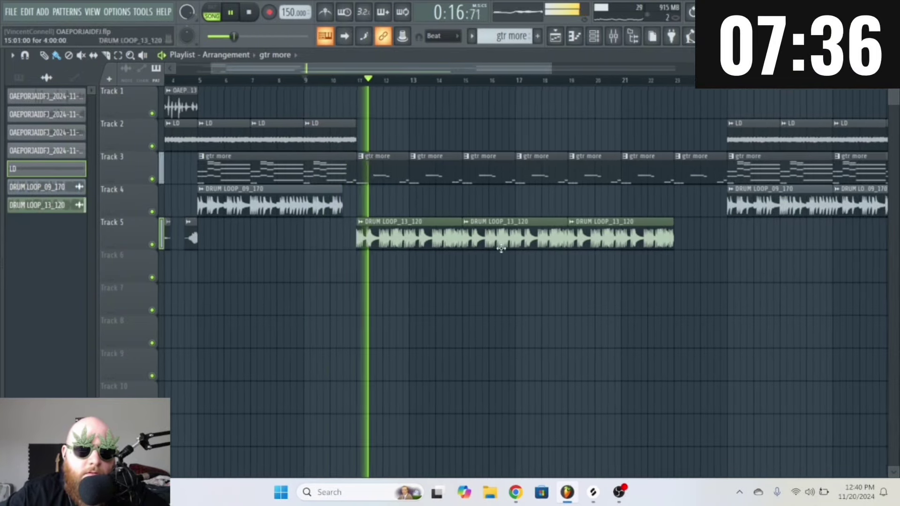
{"action": "key", "text": "space"}
- Bring up Splice and preview the 160 BPM TS_PRD_160 driving drum loop
{"action": "left_click", "coordinate": [593, 492]}
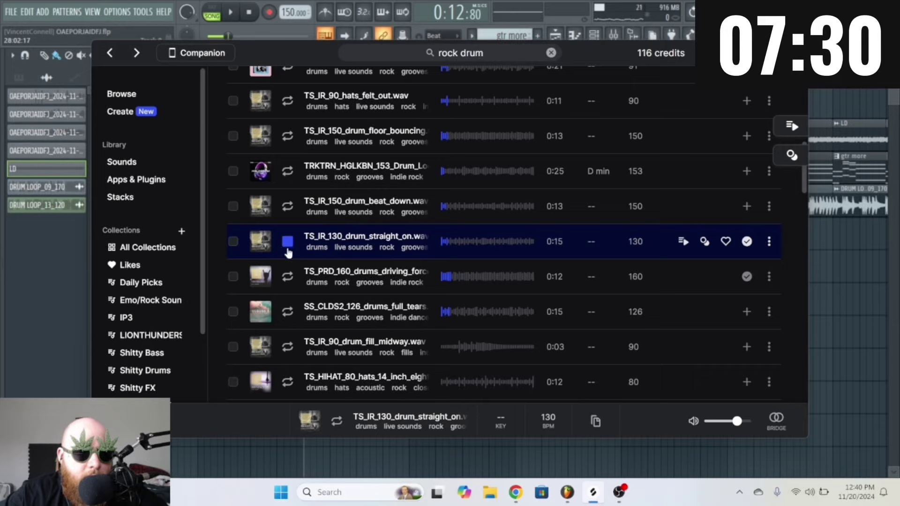
{"action": "left_click", "coordinate": [287, 277]}
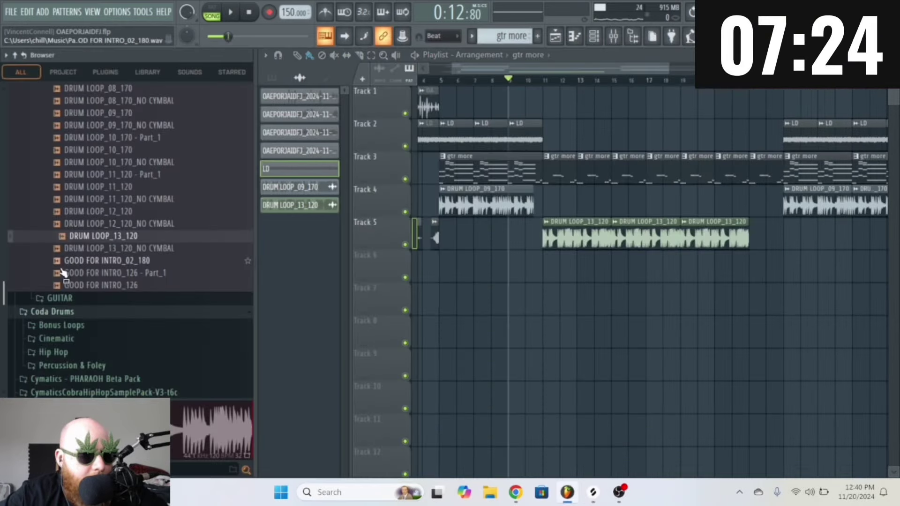
{"action": "scroll", "coordinate": [94, 271], "scroll_direction": "up", "scroll_amount": 5}
{"action": "scroll", "coordinate": [111, 287], "scroll_direction": "up", "scroll_amount": 5}
{"action": "scroll", "coordinate": [107, 265], "scroll_direction": "up", "scroll_amount": 3}
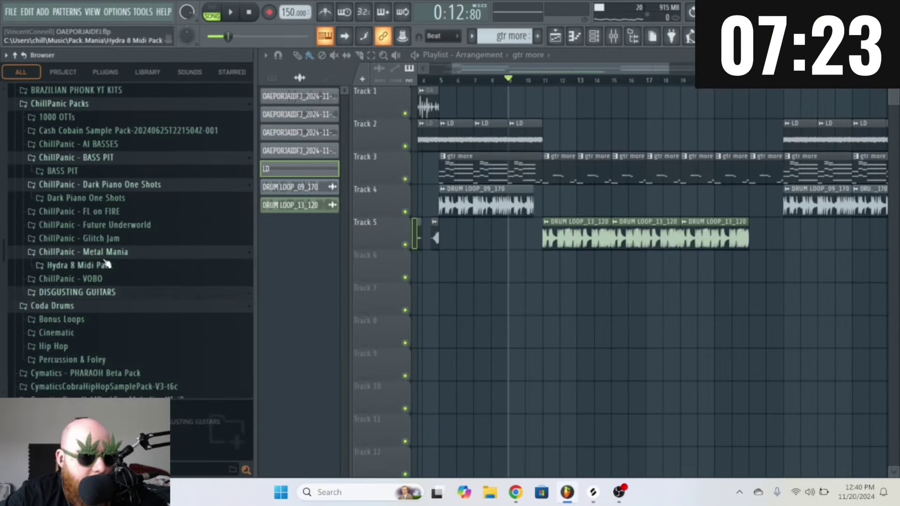
- Collapse the open ChillPanic Packs and BASS PIT folders in the Browser
{"action": "left_click", "coordinate": [120, 198]}
{"action": "left_click", "coordinate": [120, 172]}
{"action": "left_click", "coordinate": [120, 160]}
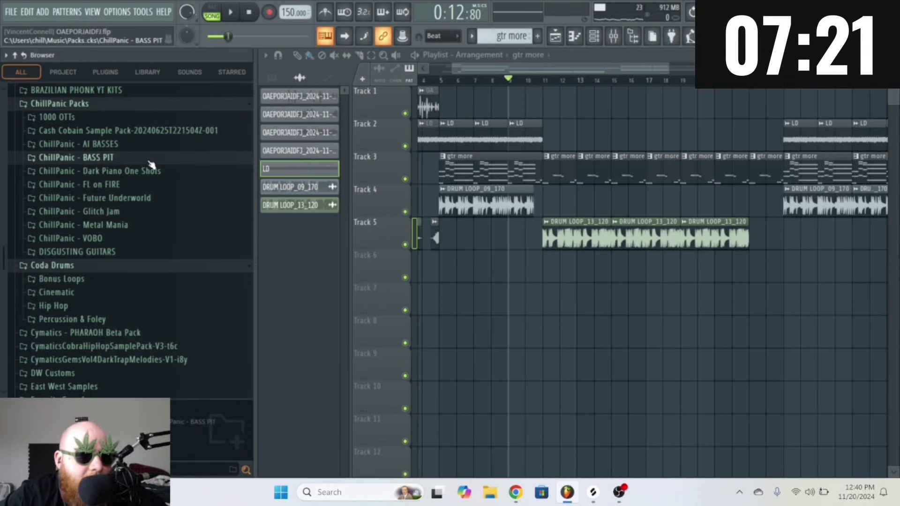
{"action": "left_click", "coordinate": [116, 103]}
{"action": "scroll", "coordinate": [151, 171], "scroll_direction": "up", "scroll_amount": 4}
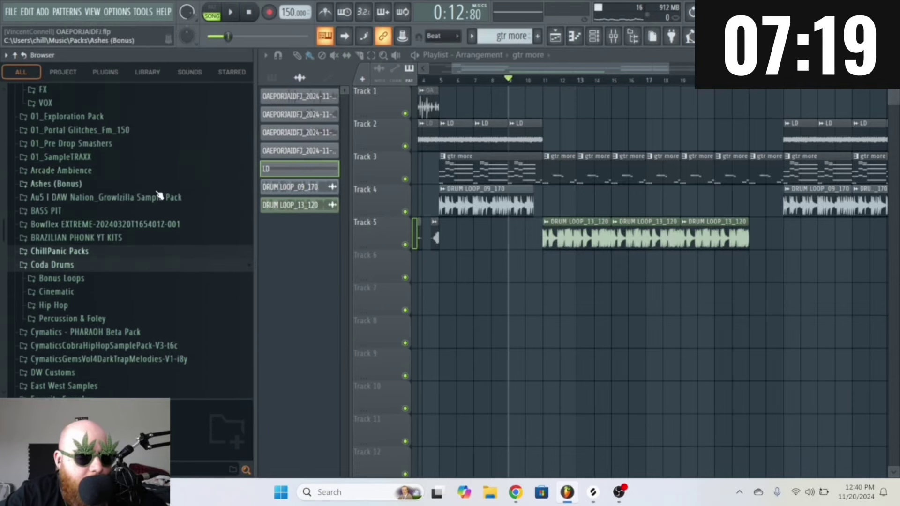
{"action": "scroll", "coordinate": [120, 281], "scroll_direction": "down", "scroll_amount": 3}
{"action": "scroll", "coordinate": [121, 166], "scroll_direction": "down", "scroll_amount": 3}
- Expand Cymatics Cobra Hip Hop > Drum Loops > Full Drum Loops and preview the loops
{"action": "left_click", "coordinate": [116, 125]}
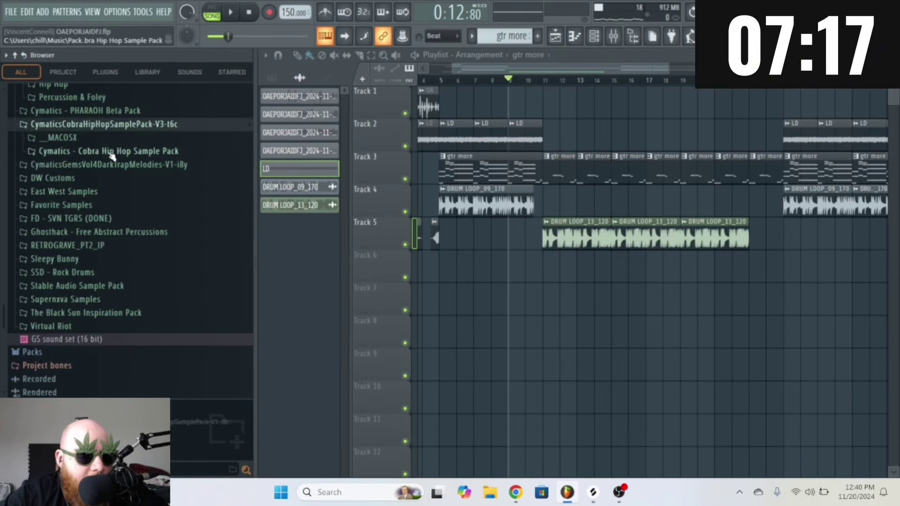
{"action": "left_click", "coordinate": [101, 152]}
{"action": "left_click", "coordinate": [97, 184]}
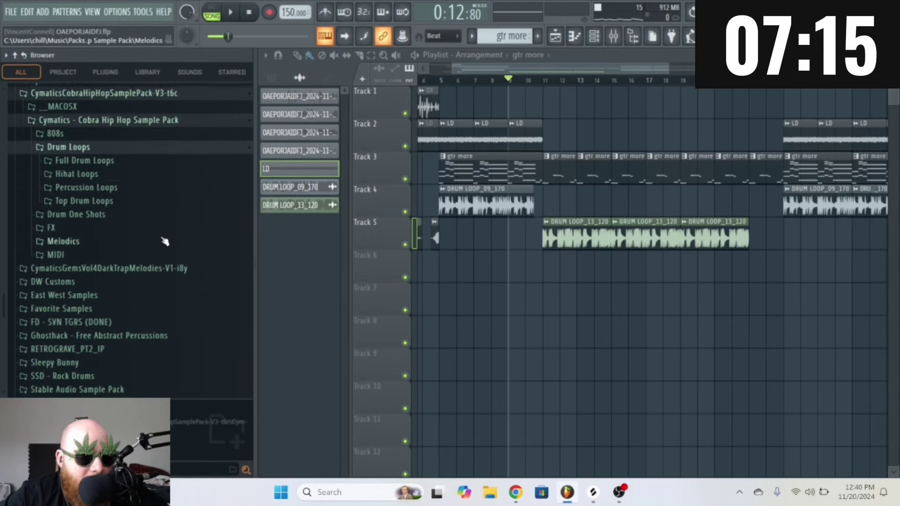
{"action": "scroll", "coordinate": [141, 130], "scroll_direction": "down", "scroll_amount": 2}
{"action": "left_click", "coordinate": [145, 119]}
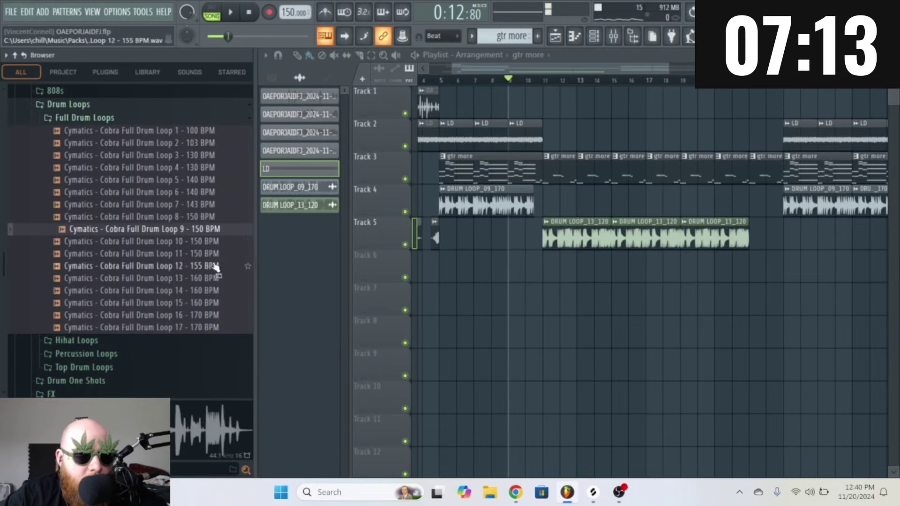
{"action": "key", "text": "Down"}
{"action": "key", "text": "Down"}
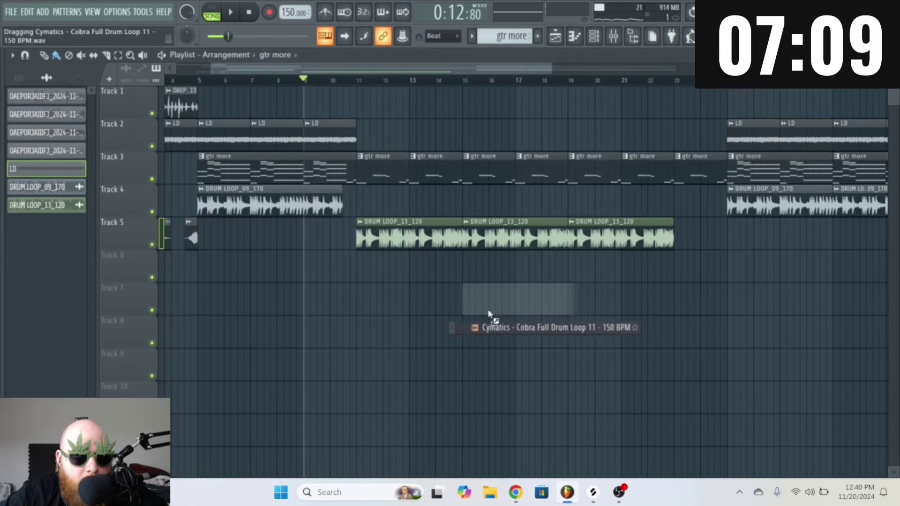
- Put Cobra Full Drum Loop 11 on Track 7 and delete the Track 5 DRUM LOOP_13_120 clips
{"action": "left_click_drag", "start_coordinate": [672, 283], "coordinate": [436, 295]}
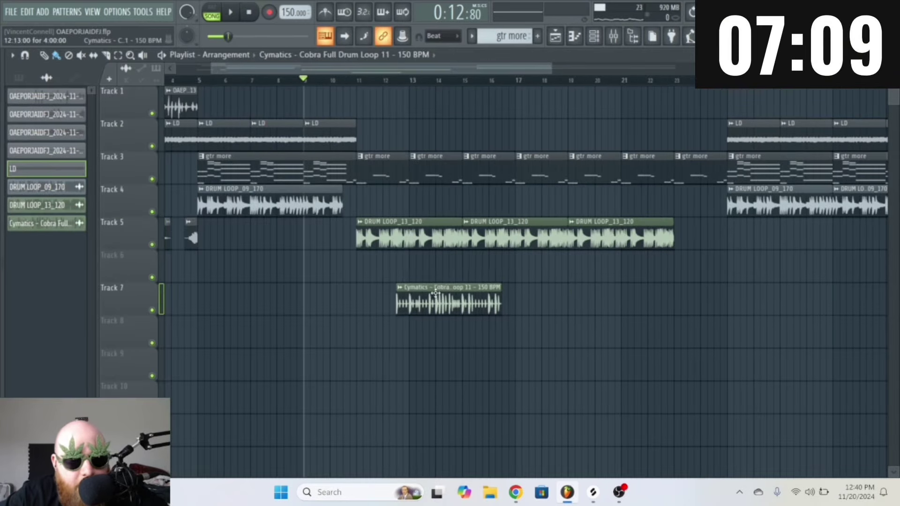
{"action": "right_click", "coordinate": [394, 234]}
{"action": "right_click", "coordinate": [513, 238]}
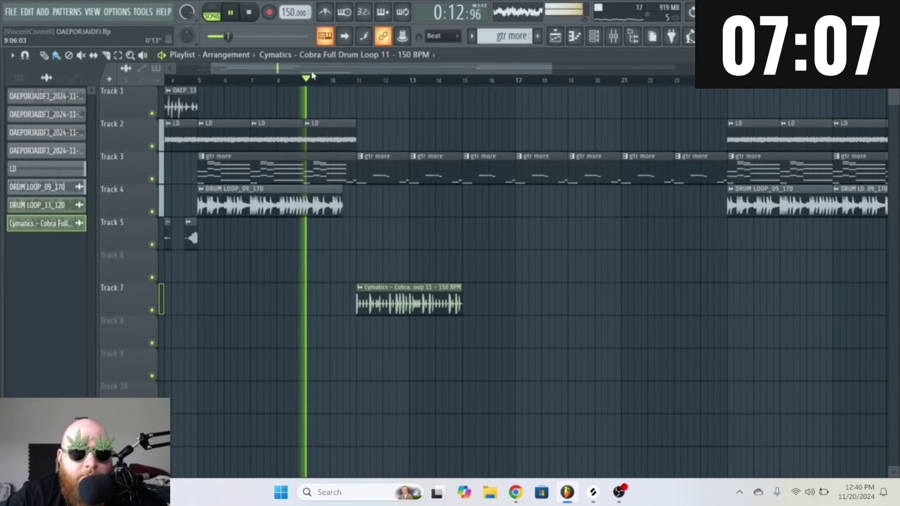
- Repeat the Cobra loop across Track 7 and check its sample settings
{"action": "left_click", "coordinate": [473, 299]}
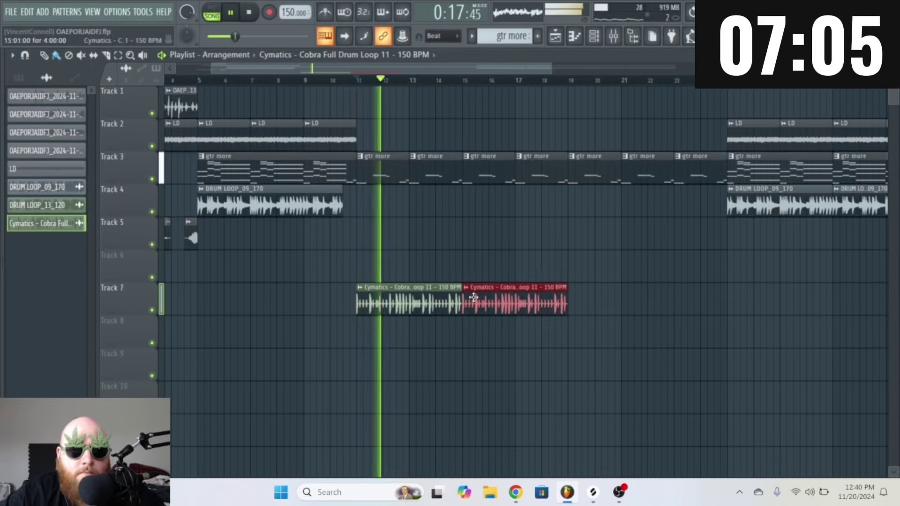
{"action": "left_click", "coordinate": [577, 301]}
{"action": "left_click", "coordinate": [706, 304]}
{"action": "double_click", "coordinate": [696, 312]}
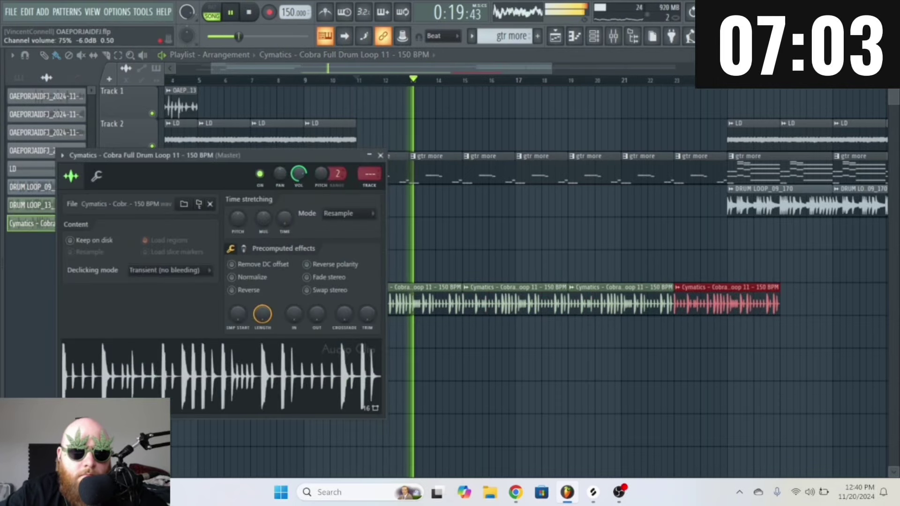
{"action": "key", "text": "Escape"}
{"action": "scroll", "coordinate": [762, 93], "scroll_direction": "down", "scroll_amount": 3}
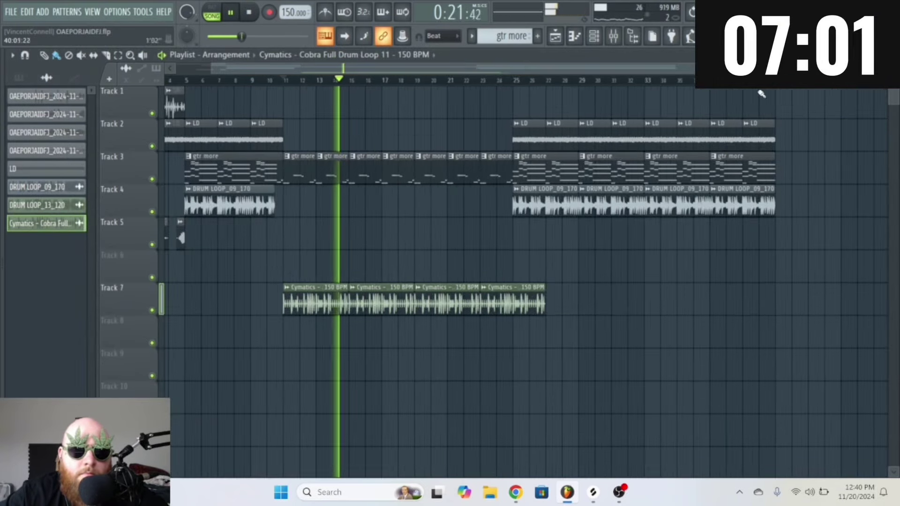
- Move the later LD, guitar and drum clips eight bars right and add a fifth Cobra copy
{"action": "left_click_drag", "start_coordinate": [824, 120], "coordinate": [573, 247]}
{"action": "key", "text": "space"}
{"action": "left_click_drag", "start_coordinate": [535, 170], "coordinate": [663, 169]}
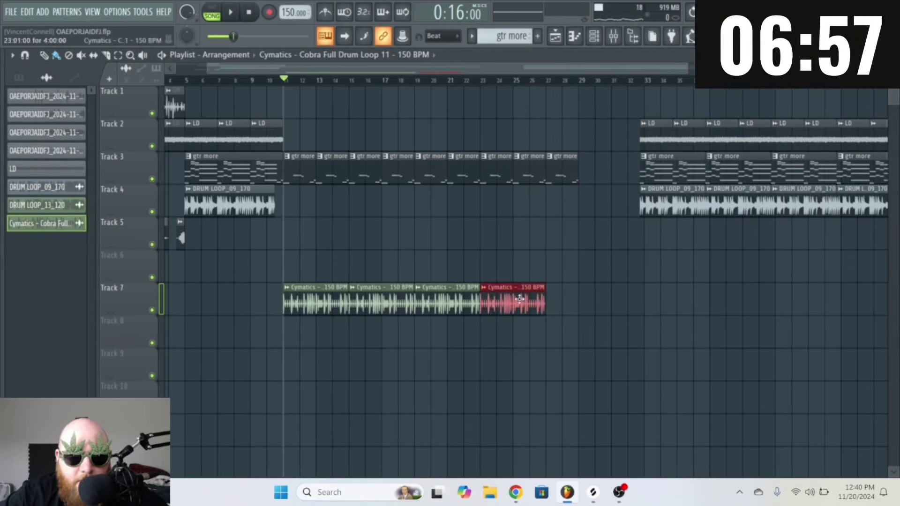
{"action": "left_click", "coordinate": [548, 301]}
{"action": "left_click", "coordinate": [577, 266]}
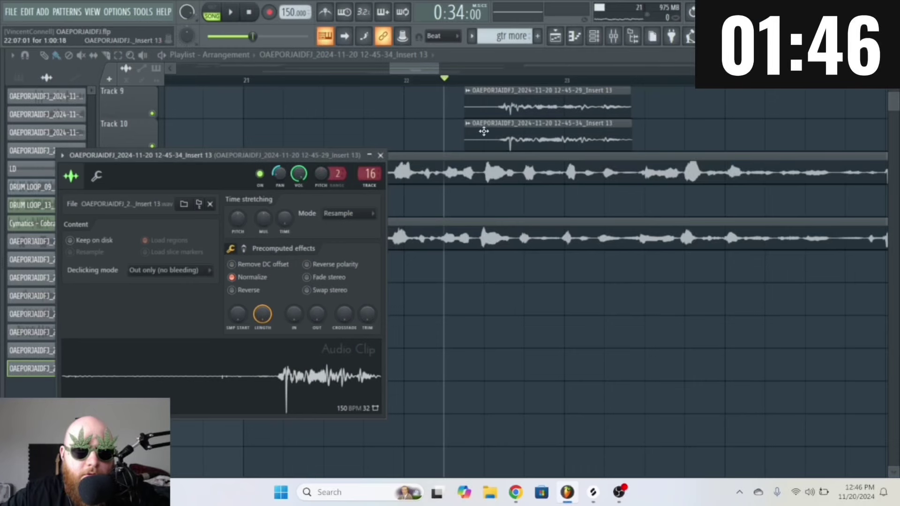
- Inspect the sample settings of a recorded vocal clip
{"action": "double_click", "coordinate": [499, 105]}
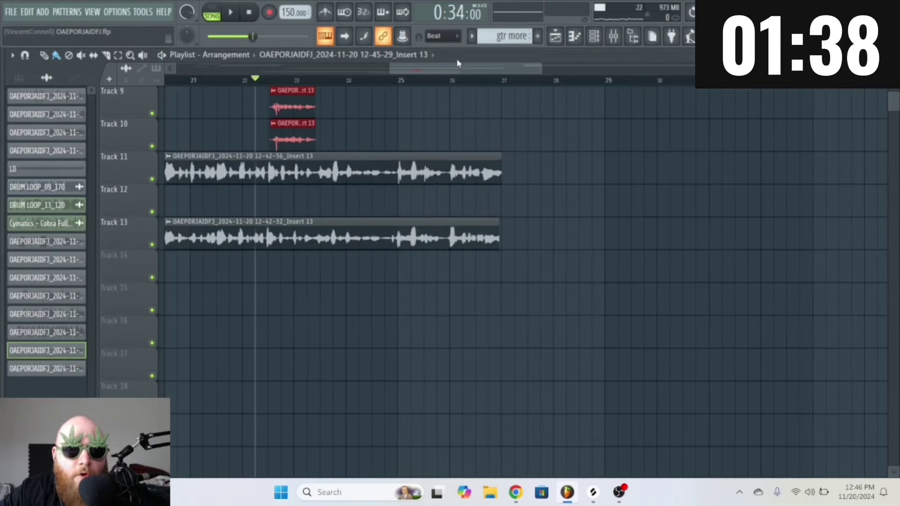
{"action": "scroll", "coordinate": [510, 219], "scroll_direction": "up", "scroll_amount": 5}
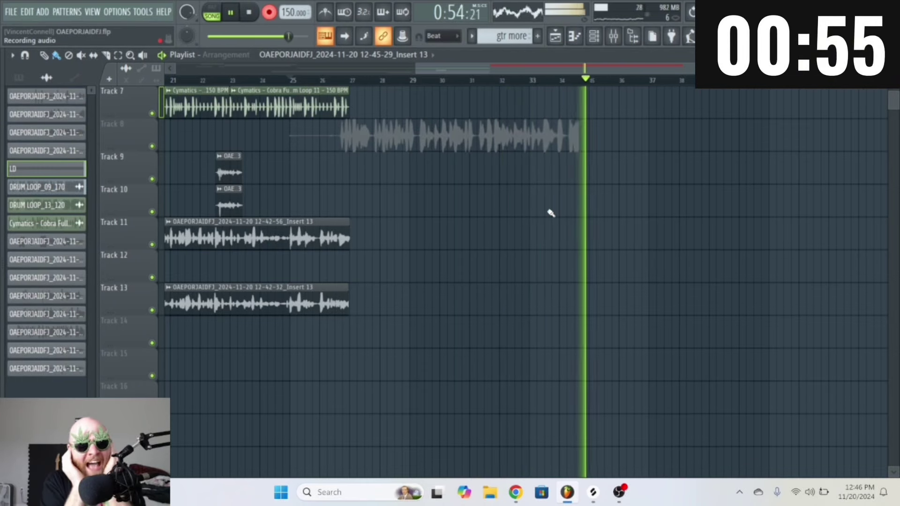
- Stop and replay the take, then open clip 12-47-04's settings and its mixer insert 15
{"action": "key", "text": "space"}
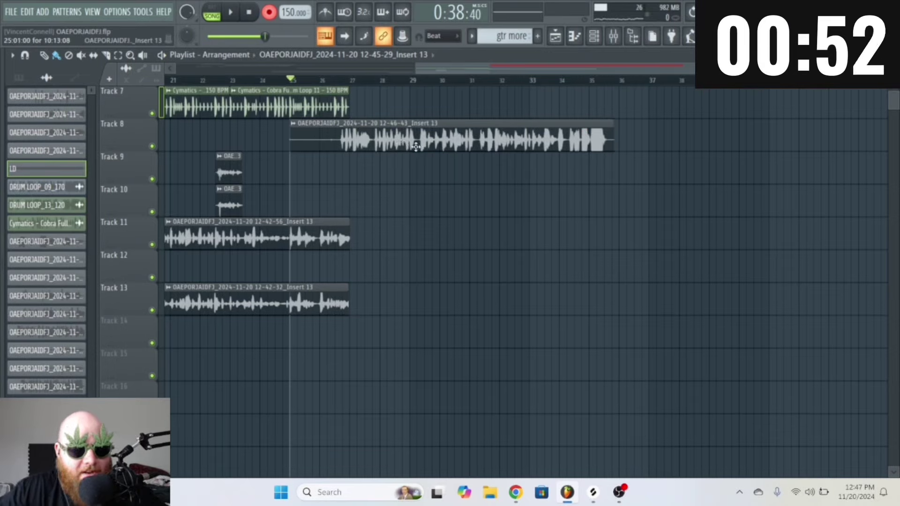
{"action": "key", "text": "space"}
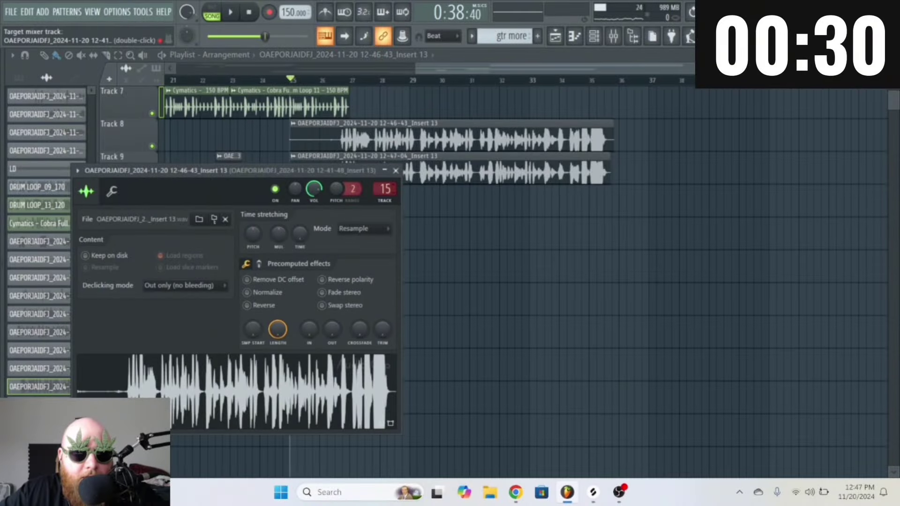
{"action": "left_click", "coordinate": [395, 170]}
{"action": "double_click", "coordinate": [451, 172]}
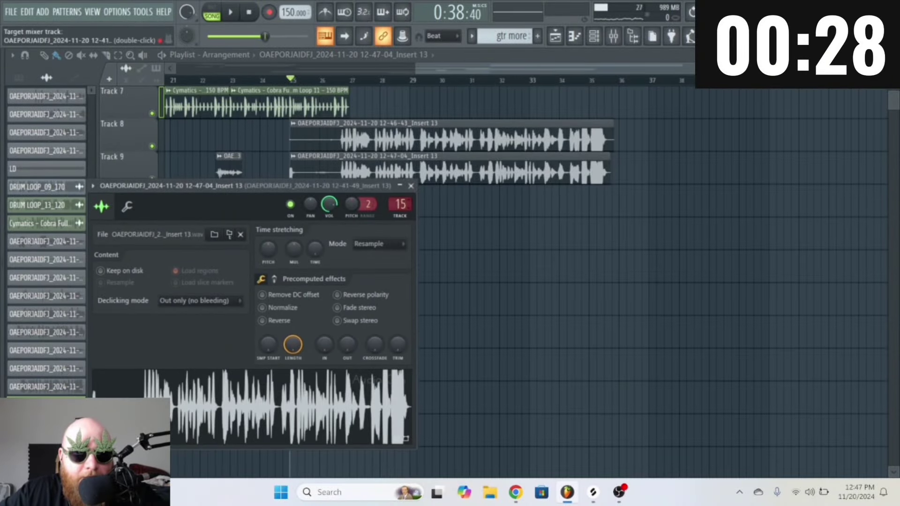
{"action": "double_click", "coordinate": [401, 204]}
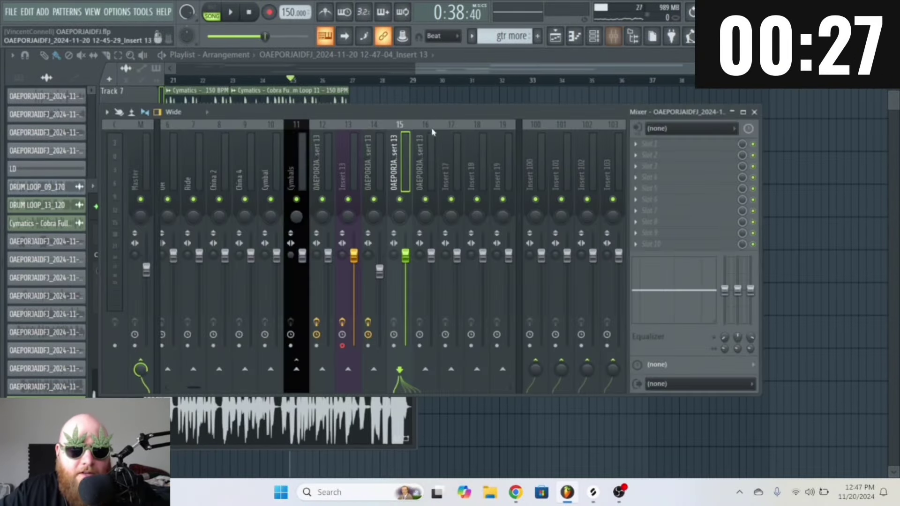
- Load Gain Reduction and Fruity Parametric EQ 2 onto the vocal's insert slots
{"action": "left_click", "coordinate": [679, 174]}
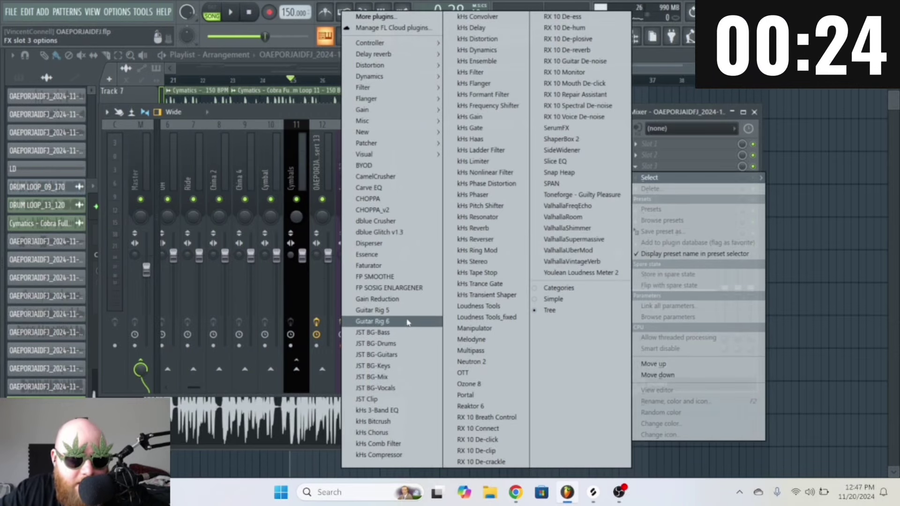
{"action": "left_click", "coordinate": [411, 300]}
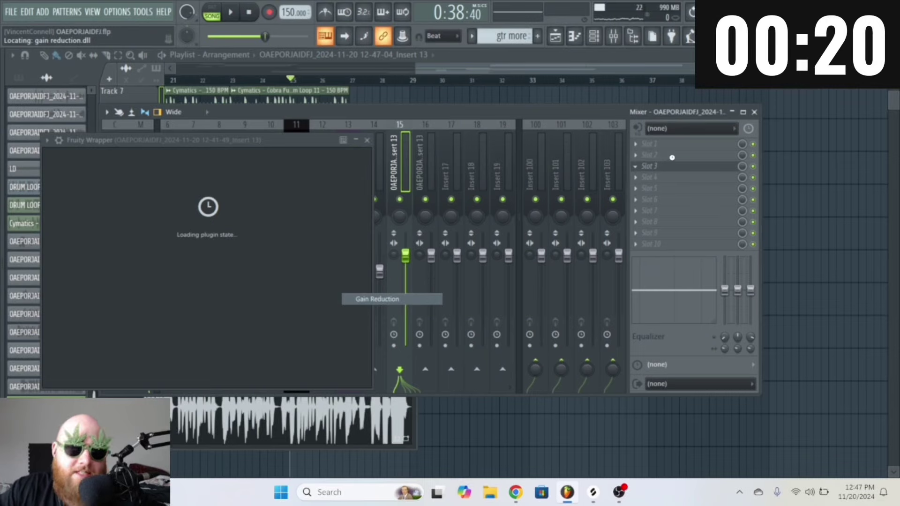
{"action": "left_click", "coordinate": [646, 155]}
{"action": "mouse_move", "coordinate": [649, 167]}
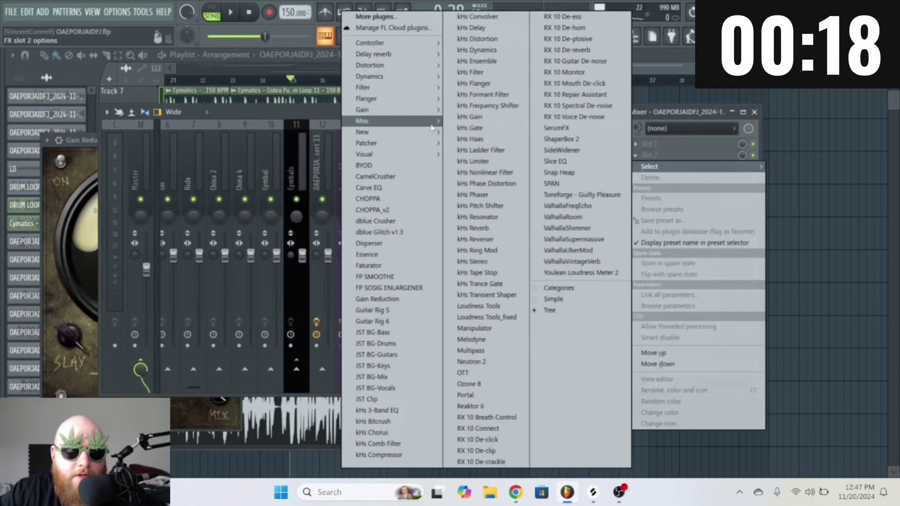
{"action": "left_click", "coordinate": [327, 144]}
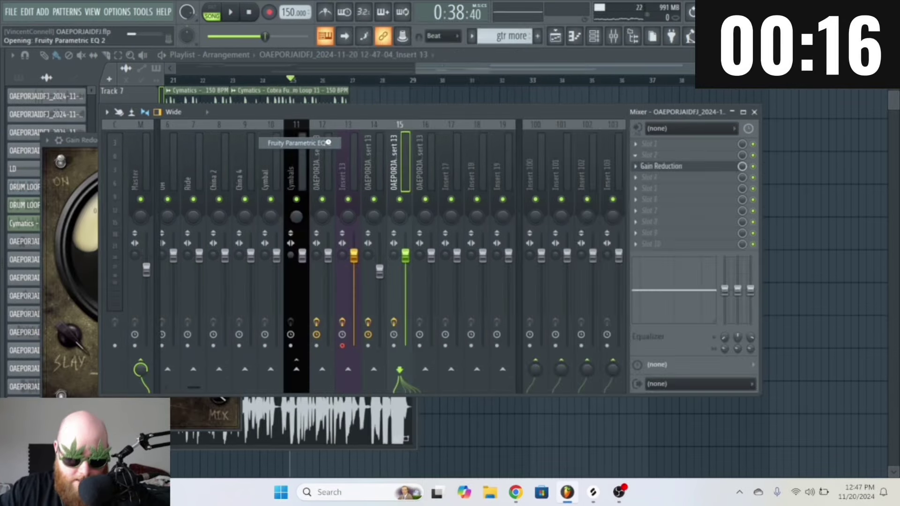
- Make EQ band 1 a steeper high-pass filter and raise its cutoff frequency
{"action": "right_click", "coordinate": [81, 224]}
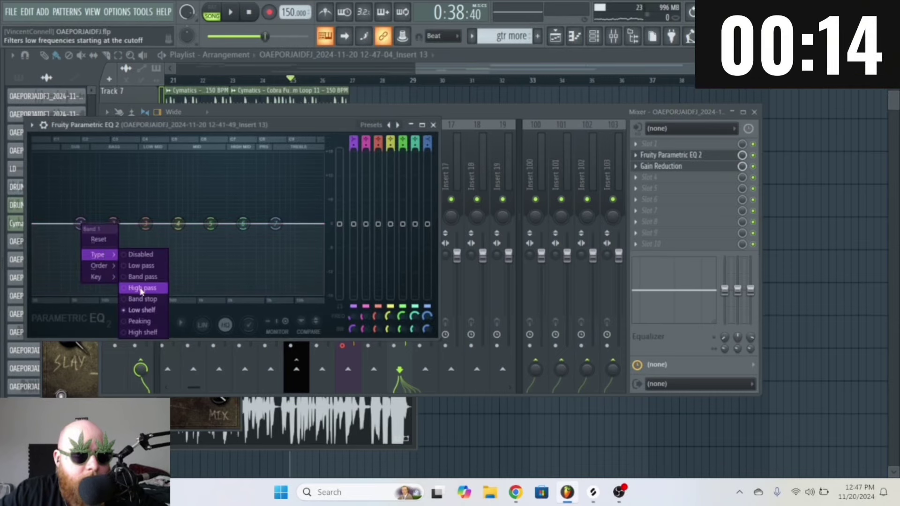
{"action": "left_click", "coordinate": [143, 291]}
{"action": "right_click", "coordinate": [80, 224]}
{"action": "left_click", "coordinate": [141, 281]}
{"action": "left_click_drag", "start_coordinate": [80, 224], "coordinate": [109, 220]}
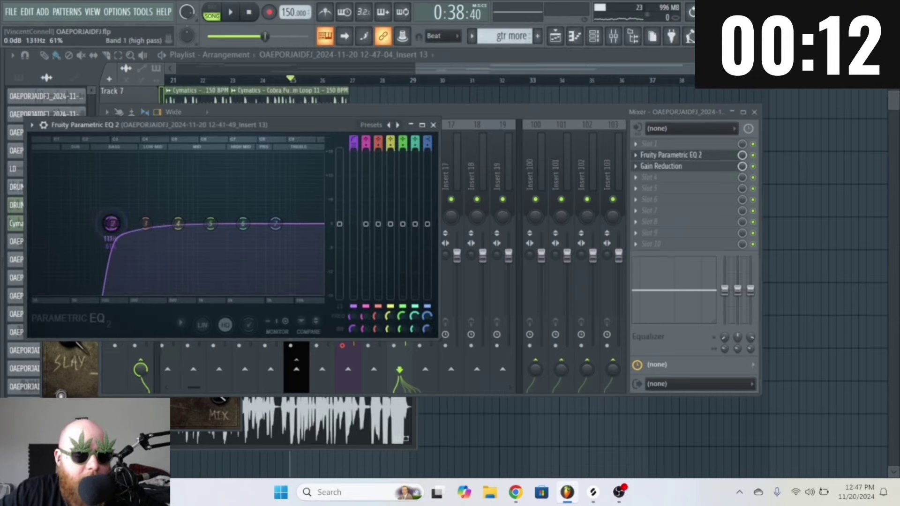
- Lower the vocal track's volume to 80% and disarm recording on Insert 13
{"action": "key", "text": "F9"}
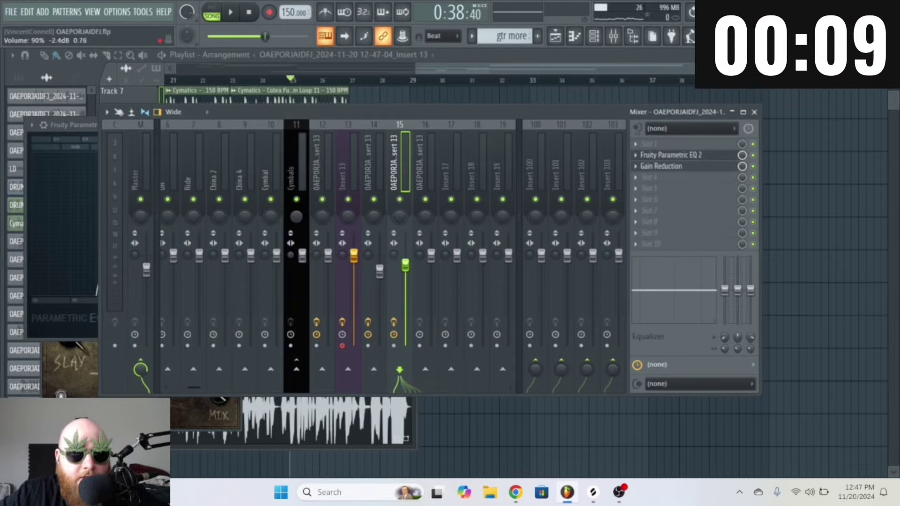
{"action": "left_click_drag", "start_coordinate": [406, 264], "coordinate": [405, 273]}
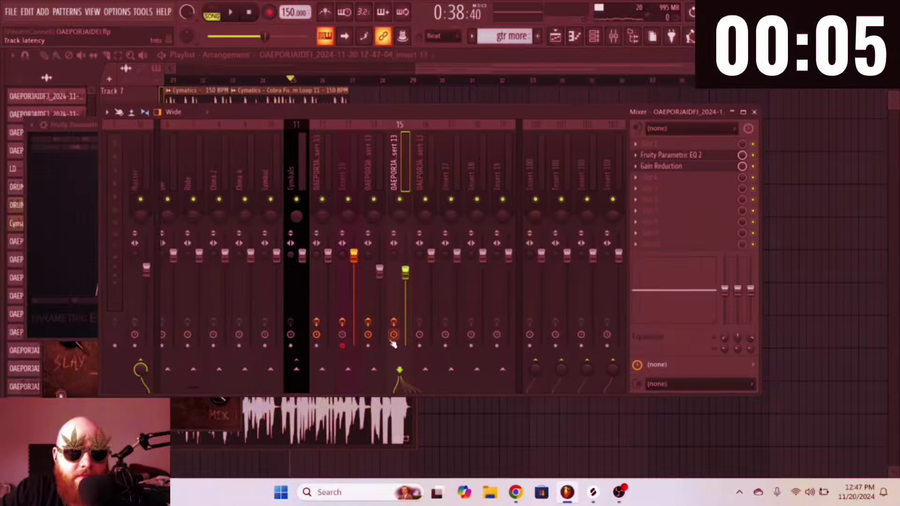
{"action": "left_click", "coordinate": [342, 346]}
- Load CamelCrusher onto the Master track
{"action": "left_click", "coordinate": [138, 177]}
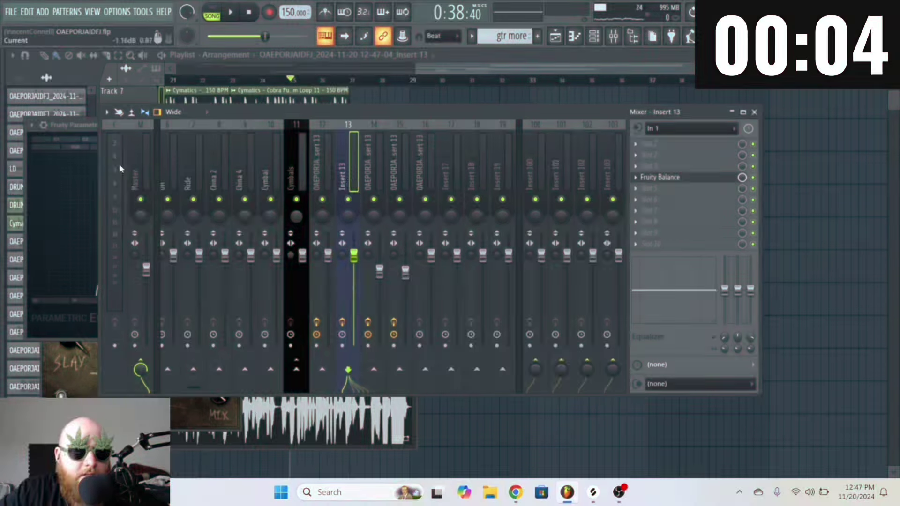
{"action": "left_click", "coordinate": [676, 186]}
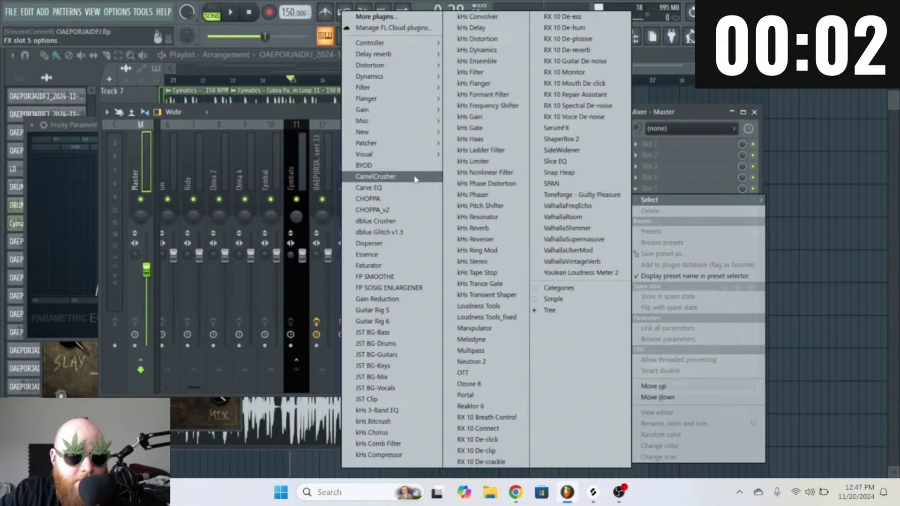
{"action": "left_click", "coordinate": [373, 177]}
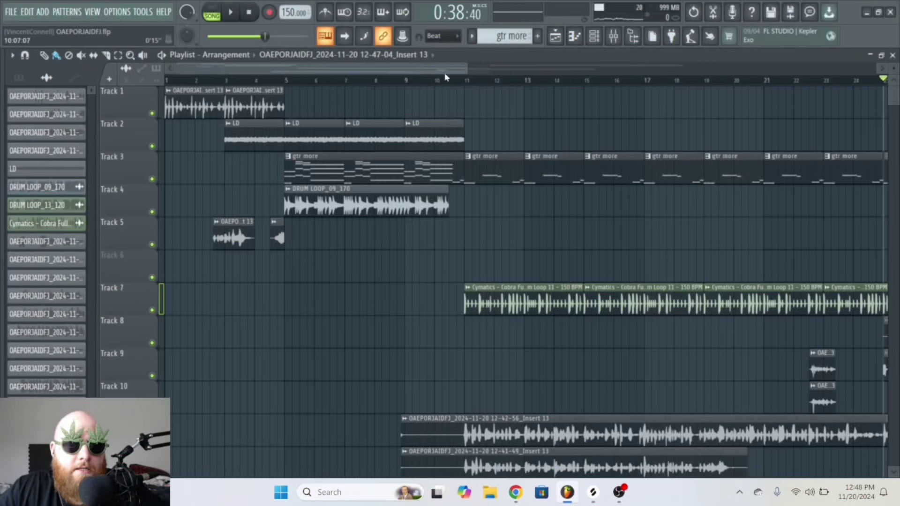
{"action": "left_click_drag", "start_coordinate": [467, 66], "coordinate": [704, 68]}
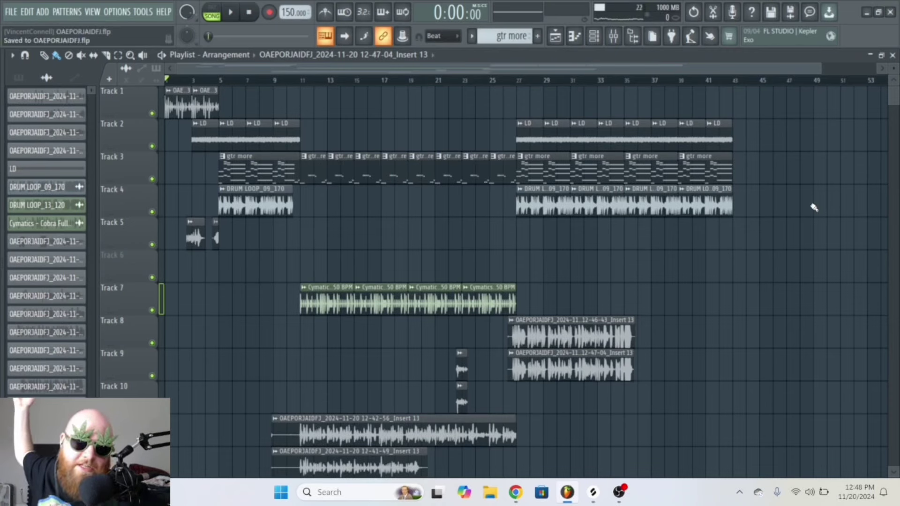
- Play the arrangement from the start, briefly showing the mixer and checking the livestream dashboard
{"action": "key", "text": "space"}
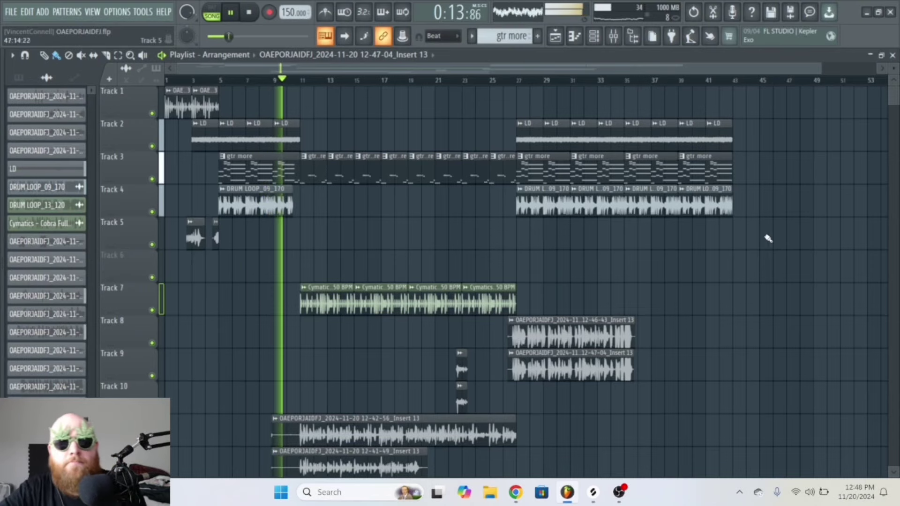
{"action": "scroll", "coordinate": [704, 274], "scroll_direction": "down", "scroll_amount": 2}
{"action": "scroll", "coordinate": [718, 295], "scroll_direction": "down", "scroll_amount": 1}
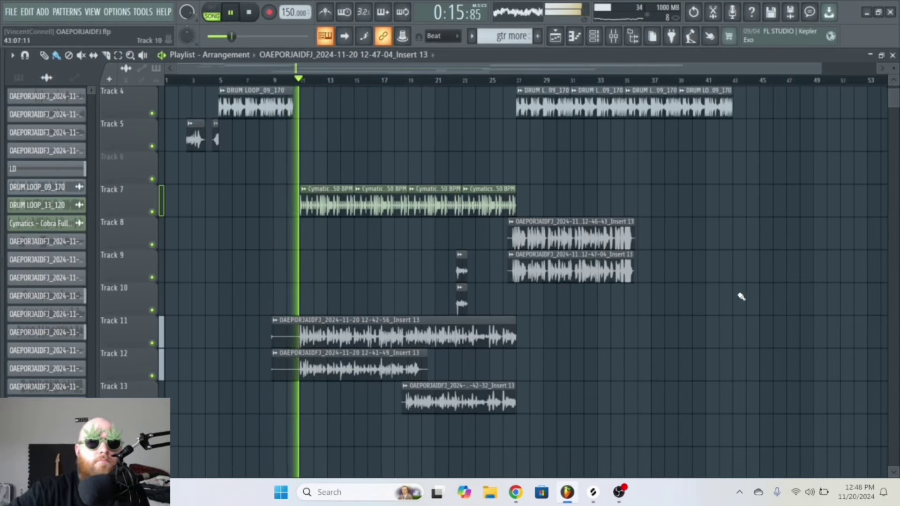
{"action": "scroll", "coordinate": [739, 297], "scroll_direction": "up", "scroll_amount": 3}
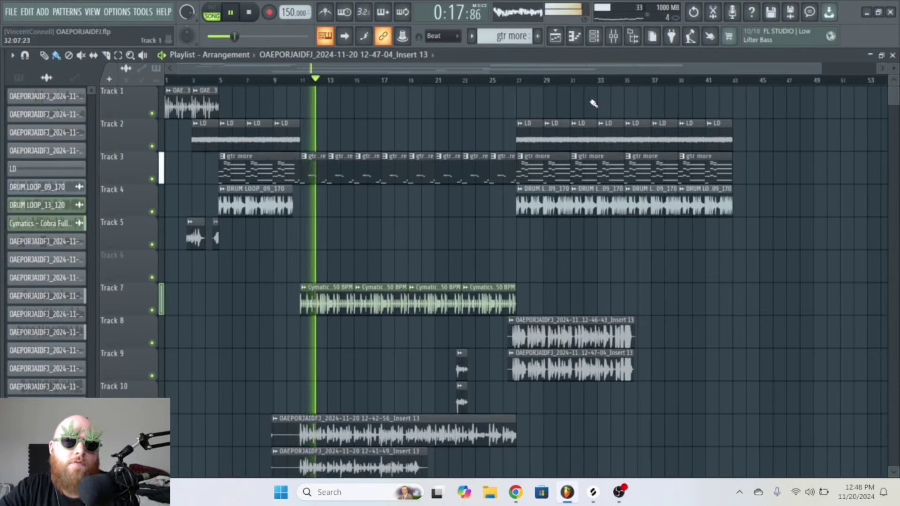
{"action": "key", "text": "F9"}
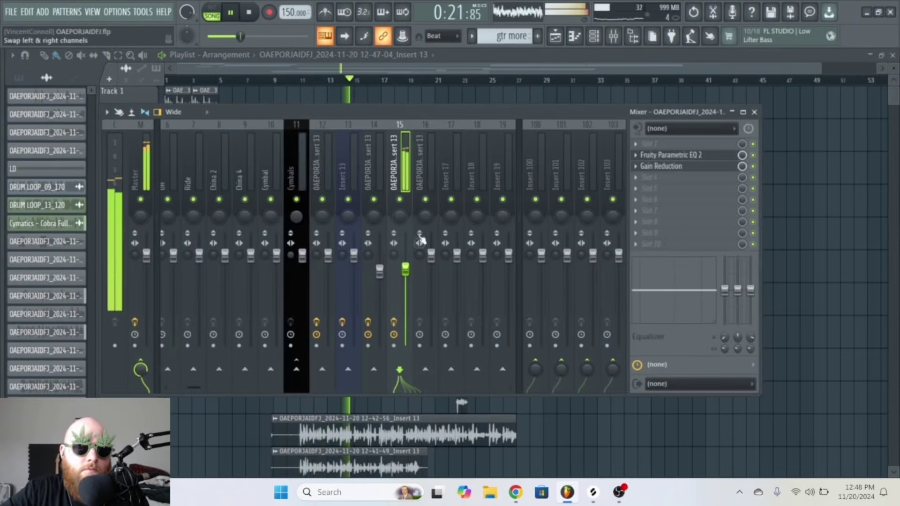
{"action": "key", "text": "F9"}
{"action": "scroll", "coordinate": [658, 298], "scroll_direction": "down", "scroll_amount": 3}
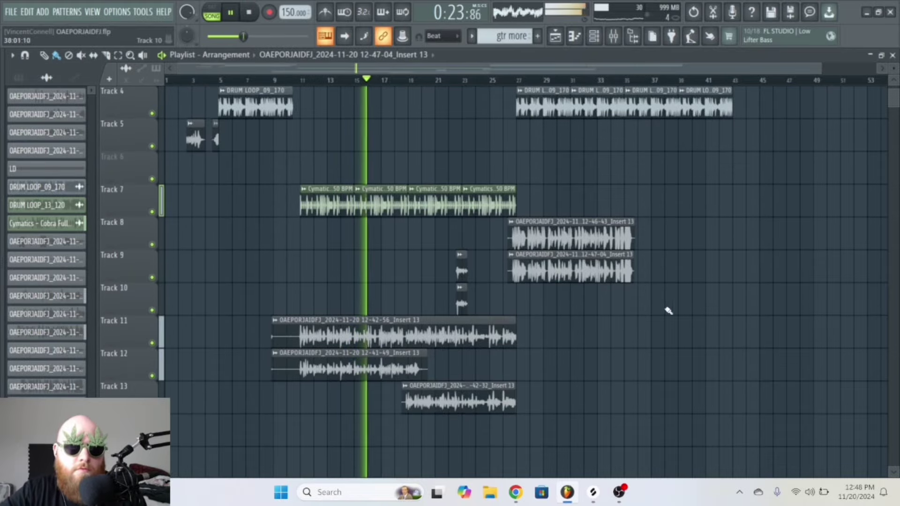
{"action": "scroll", "coordinate": [697, 242], "scroll_direction": "up", "scroll_amount": 3}
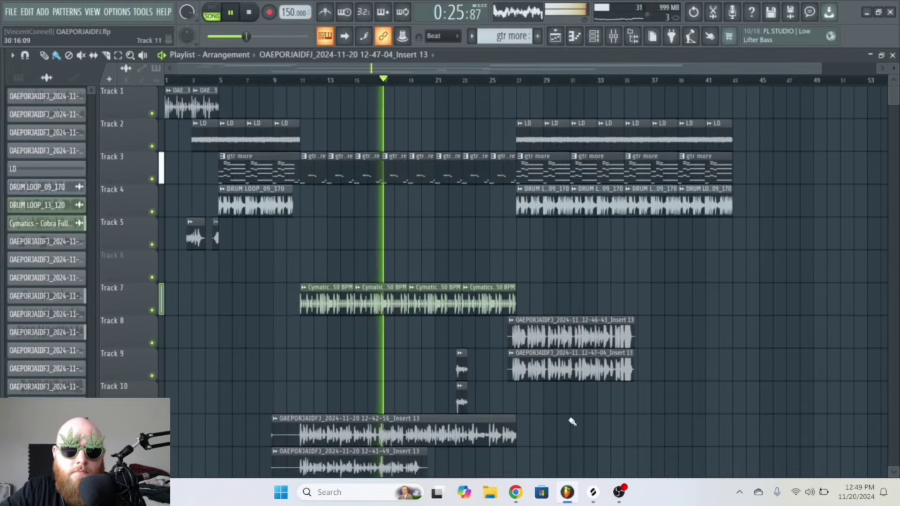
{"action": "key", "text": "alt+Tab"}
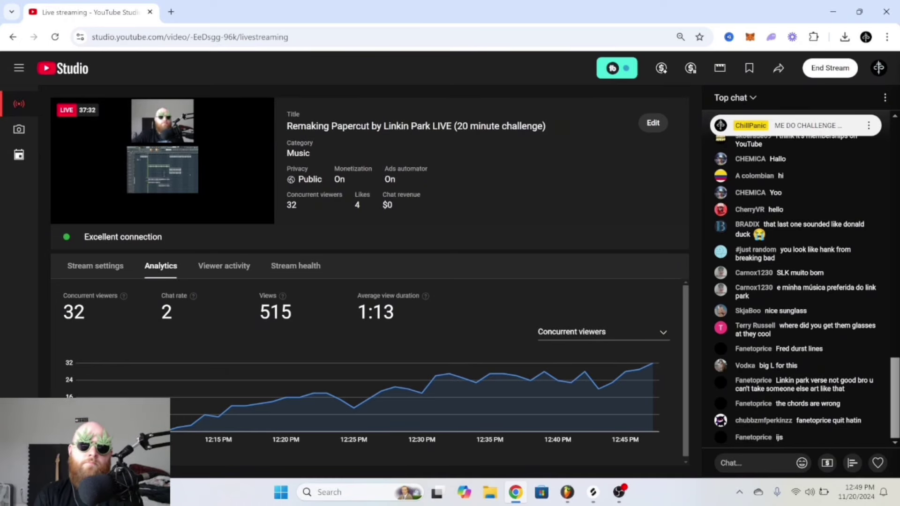
{"action": "left_click", "coordinate": [566, 492]}
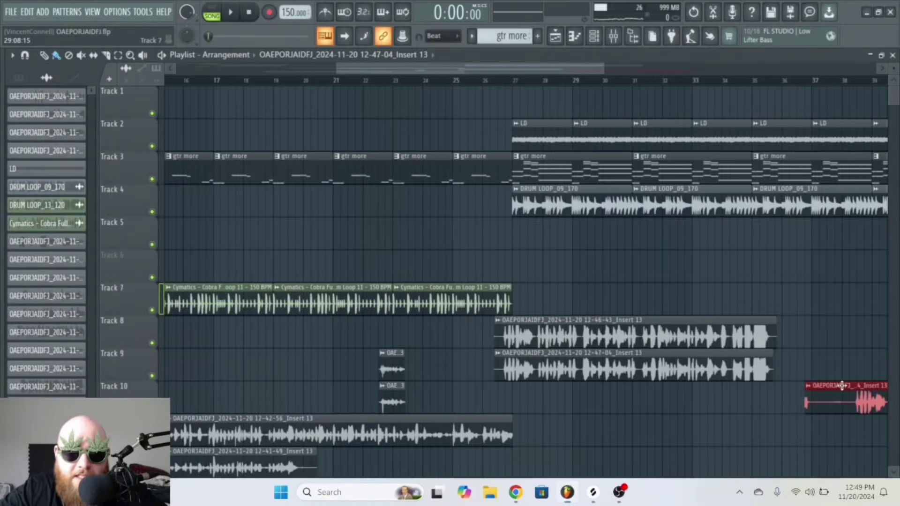
- Nudge the Track 8 and 9 vocal clips slightly earlier and play them back
{"action": "key", "text": "super"}
{"action": "left_click", "coordinate": [843, 401]}
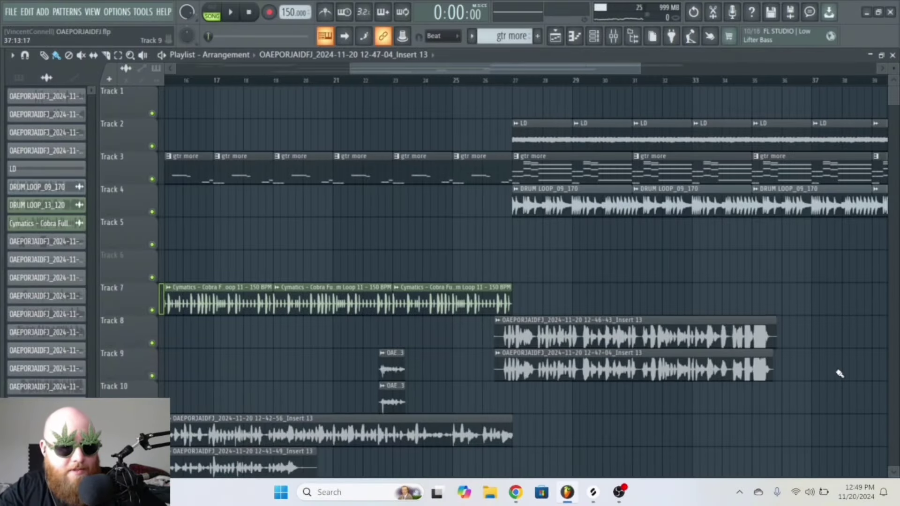
{"action": "mouse_move", "coordinate": [640, 68]}
{"action": "left_mouse_down"}
{"action": "mouse_move", "coordinate": [495, 79]}
{"action": "mouse_move", "coordinate": [593, 115]}
{"action": "left_mouse_up"}
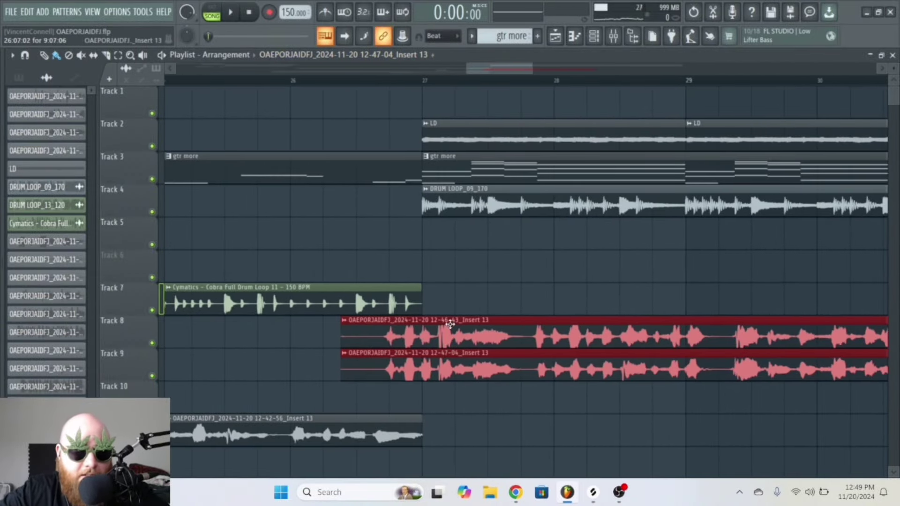
{"action": "left_click_drag", "start_coordinate": [450, 325], "coordinate": [433, 325]}
{"action": "key", "text": "space"}
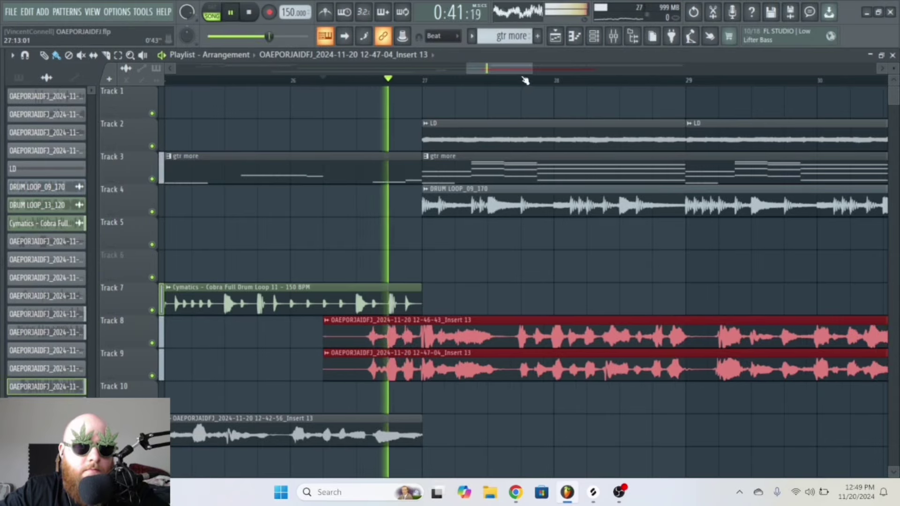
{"action": "left_click_drag", "start_coordinate": [531, 66], "coordinate": [661, 66]}
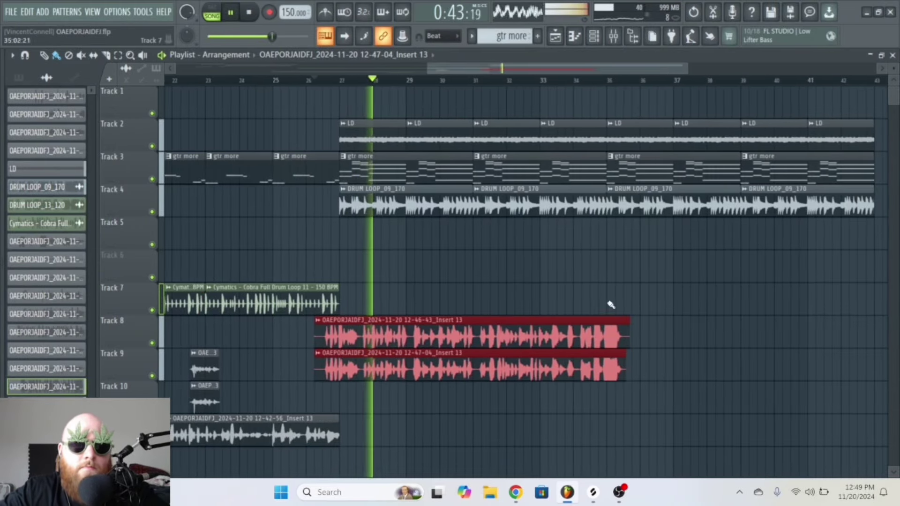
- Delete the stray vocal clip on Track 7 and switch to the livestream dashboard
{"action": "left_click", "coordinate": [616, 296]}
{"action": "right_click", "coordinate": [615, 296]}
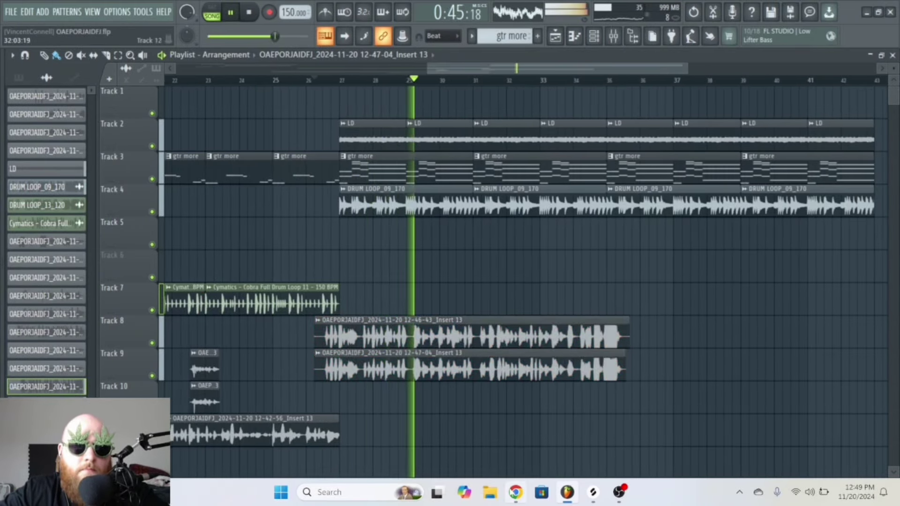
{"action": "key", "text": "alt+Tab"}
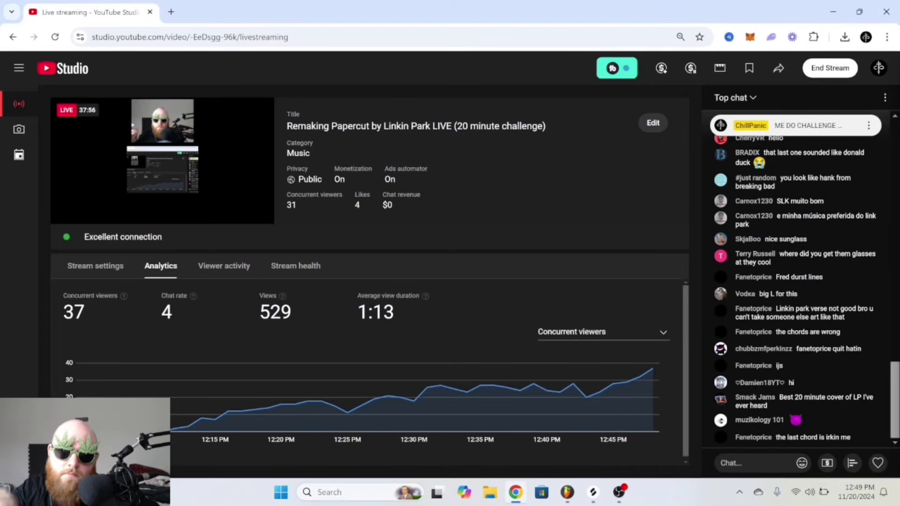